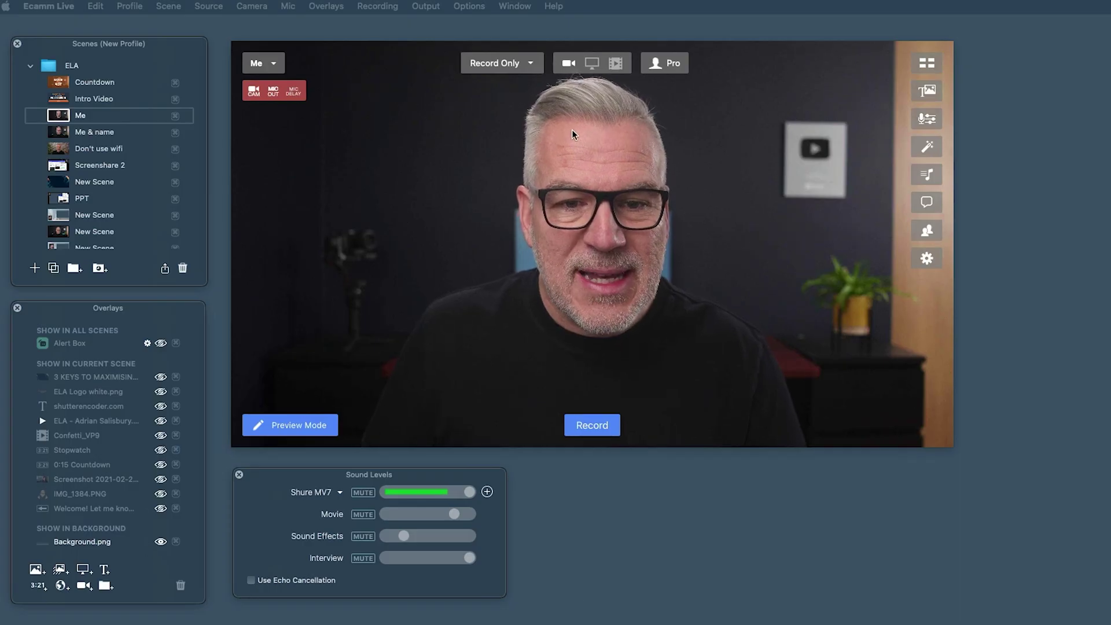
Switch the output mode to Stream & Record by turning Stream on alongside Record.
{"action": "left_click", "coordinate": [530, 64]}
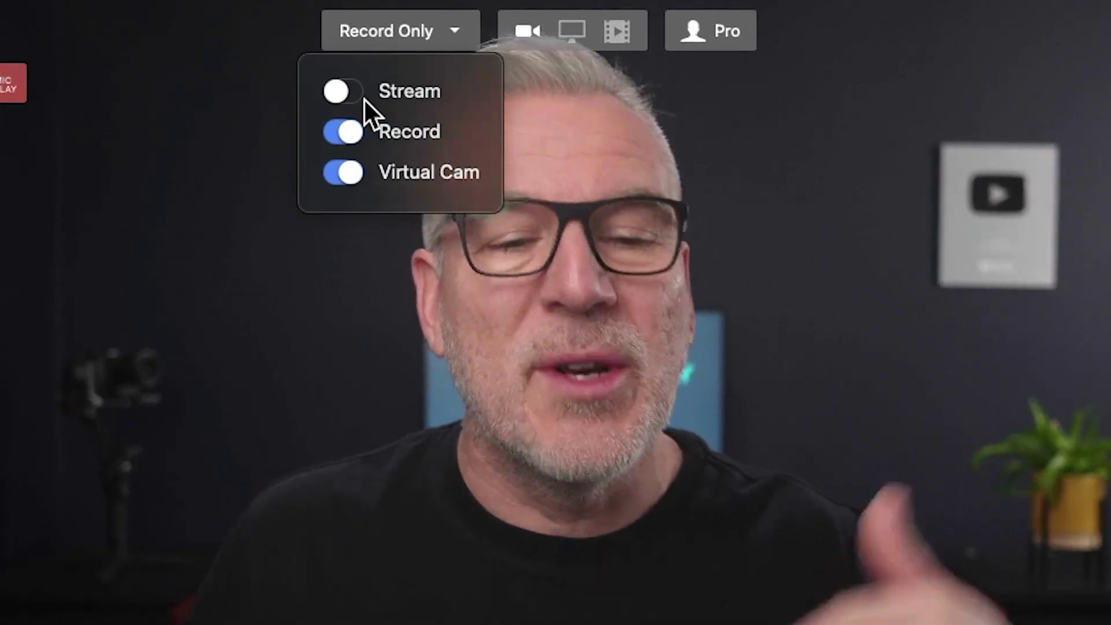
{"action": "left_click", "coordinate": [351, 91]}
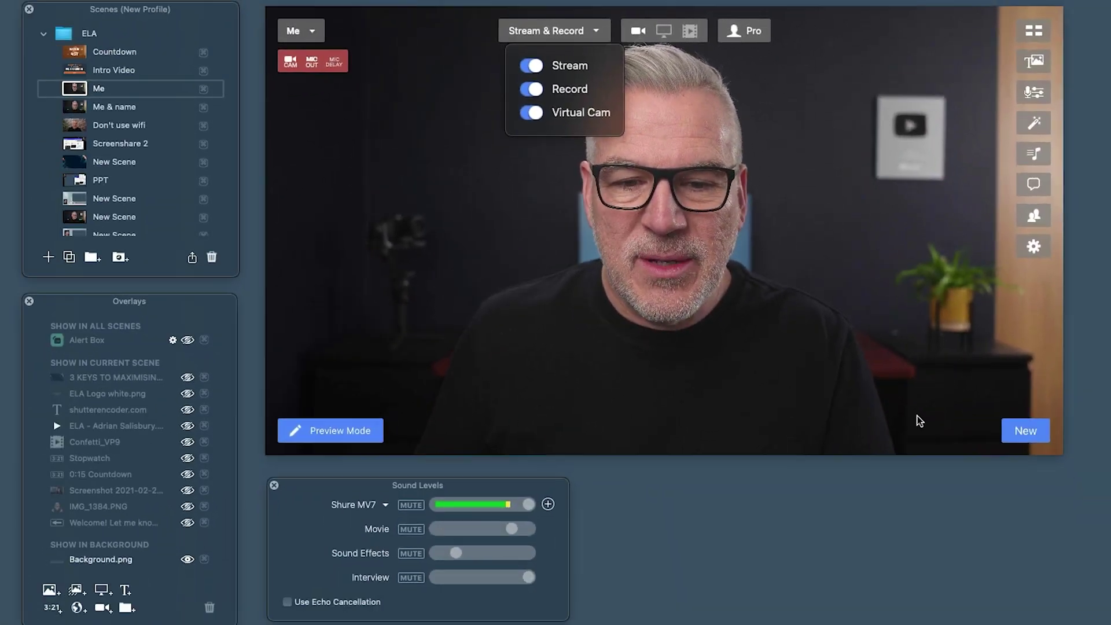
{"action": "left_click", "coordinate": [1000, 430]}
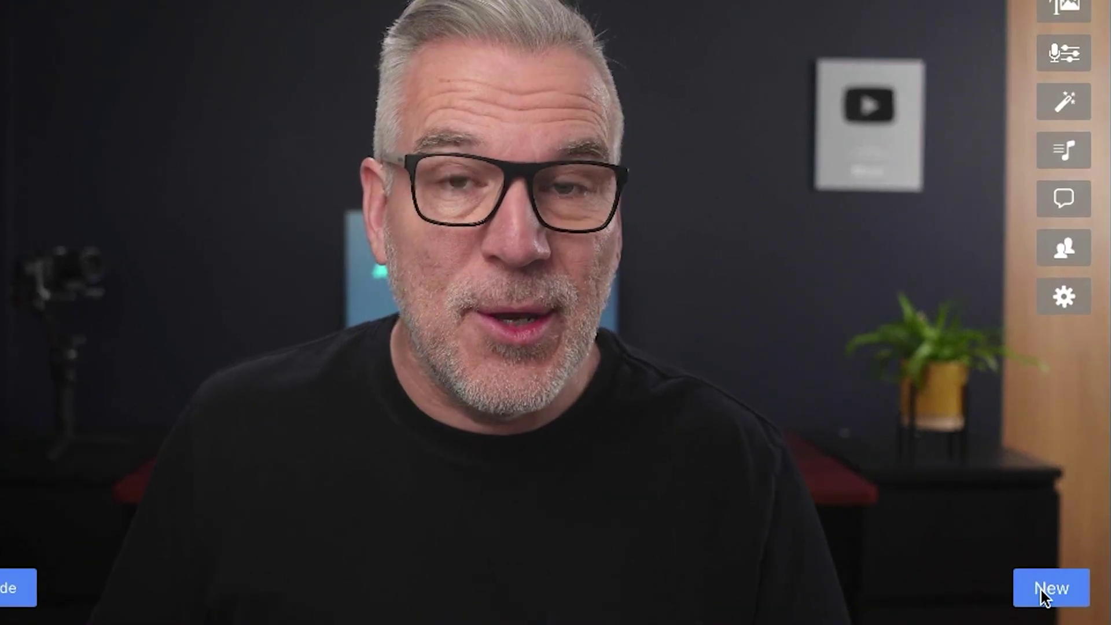
Start a new broadcast and expand Additional Destinations to show every streaming platform.
{"action": "left_click", "coordinate": [1041, 588]}
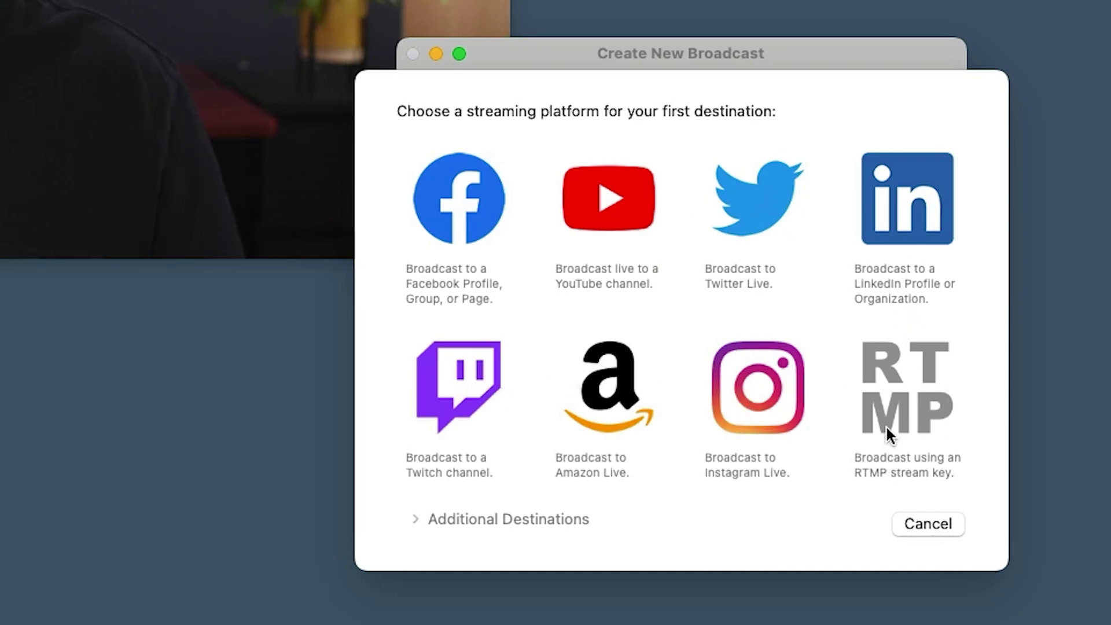
{"action": "left_click", "coordinate": [421, 519]}
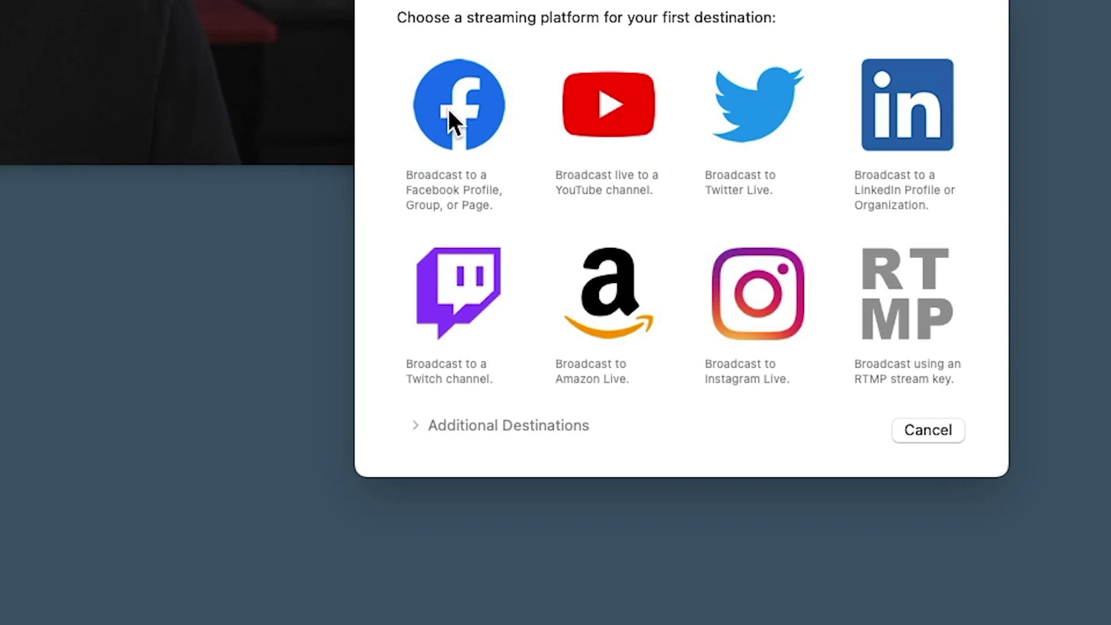
Sign in to Facebook through the web browser, pick the account, and keep Broadcast to: Profile.
{"action": "left_click", "coordinate": [448, 109]}
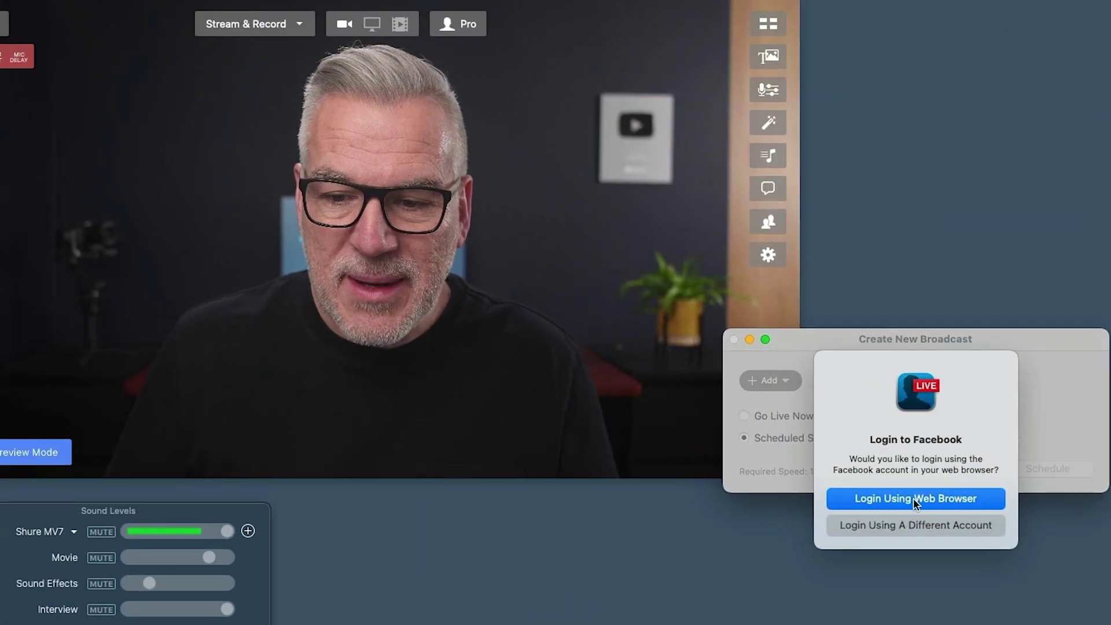
{"action": "left_click", "coordinate": [913, 498]}
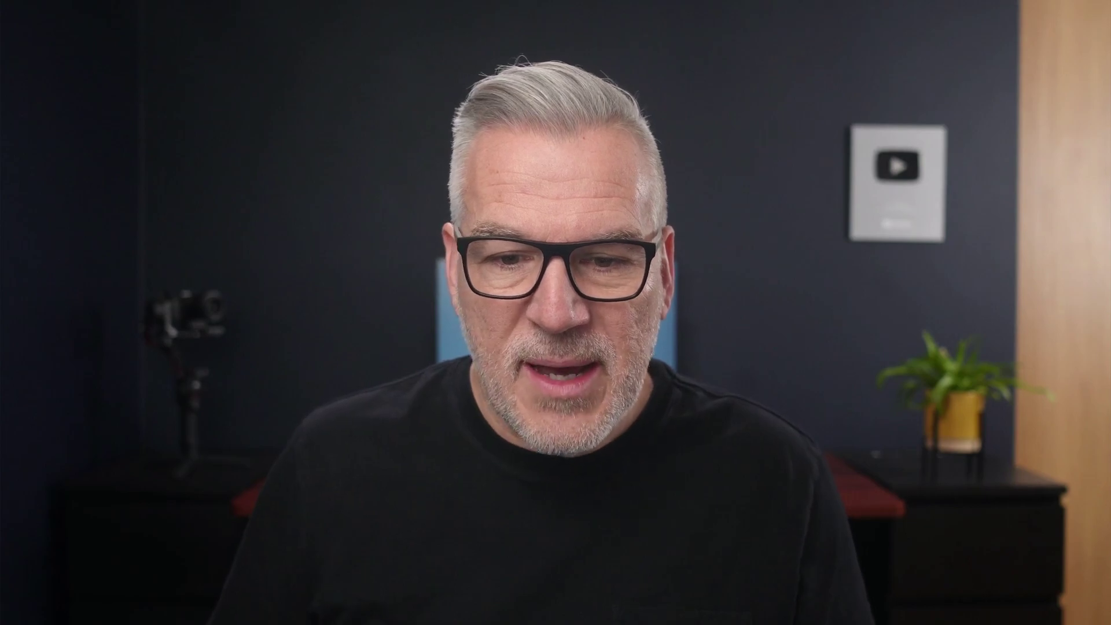
{"action": "left_click", "coordinate": [623, 405]}
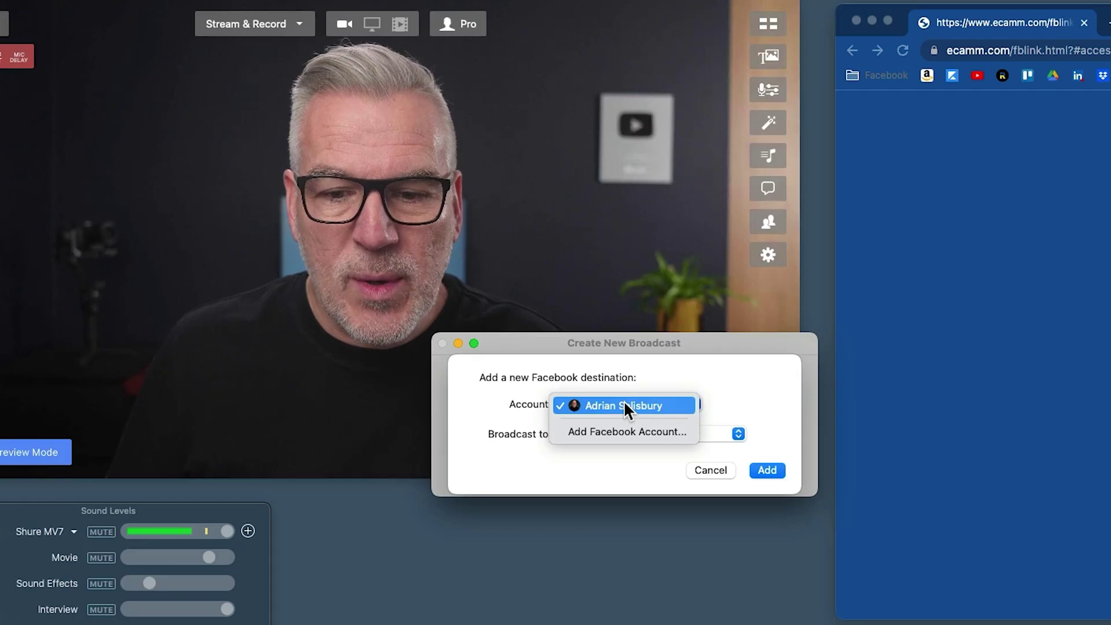
{"action": "left_click", "coordinate": [624, 403]}
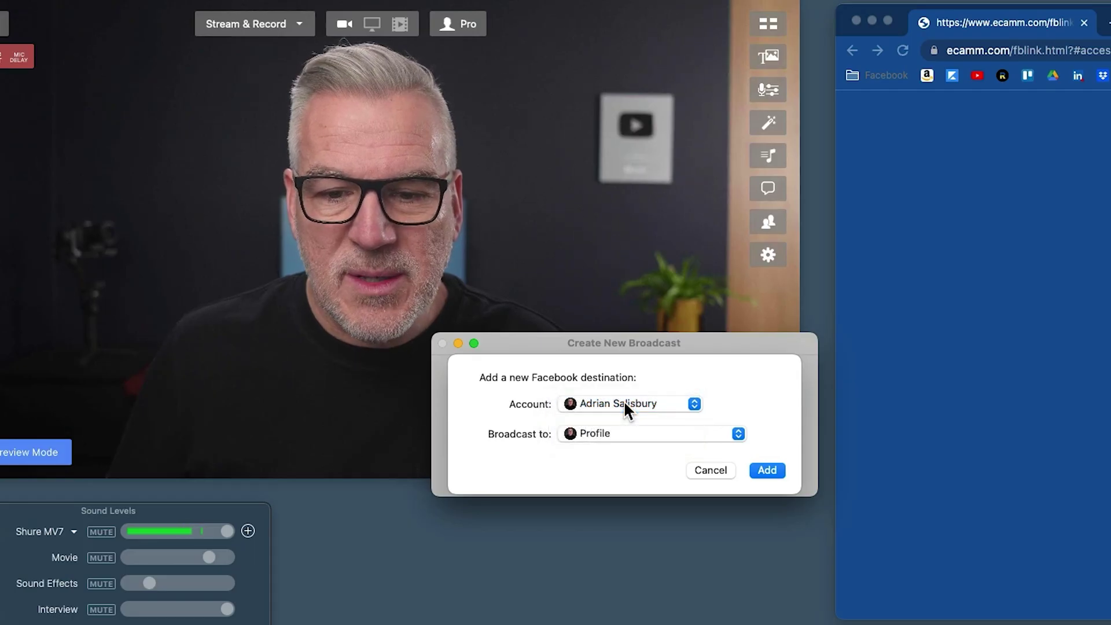
{"action": "left_click", "coordinate": [617, 441]}
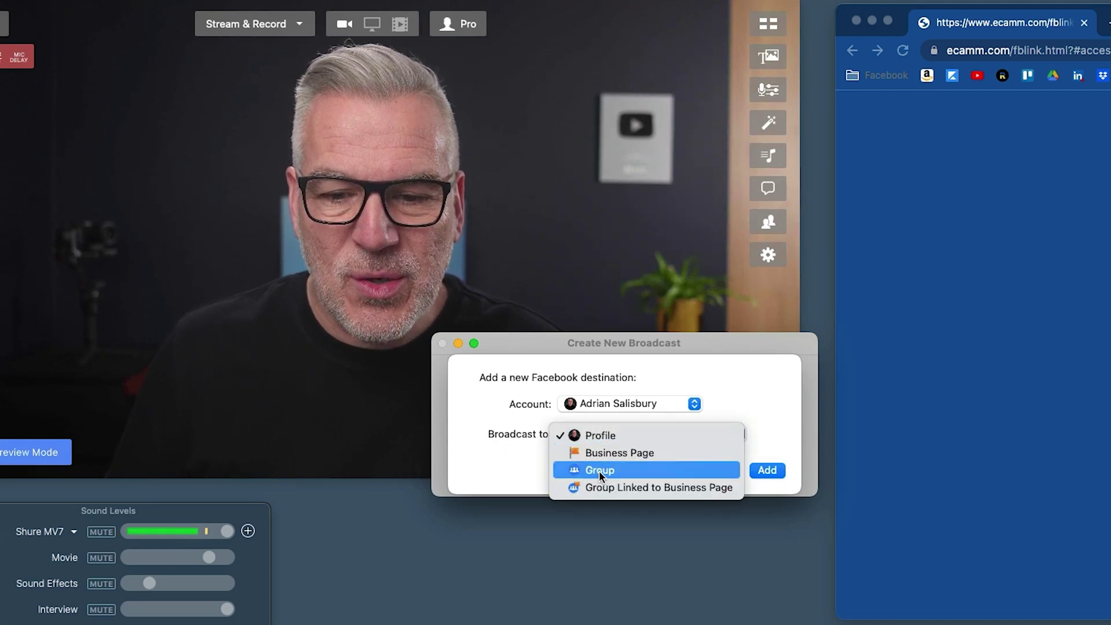
{"action": "left_click", "coordinate": [634, 435]}
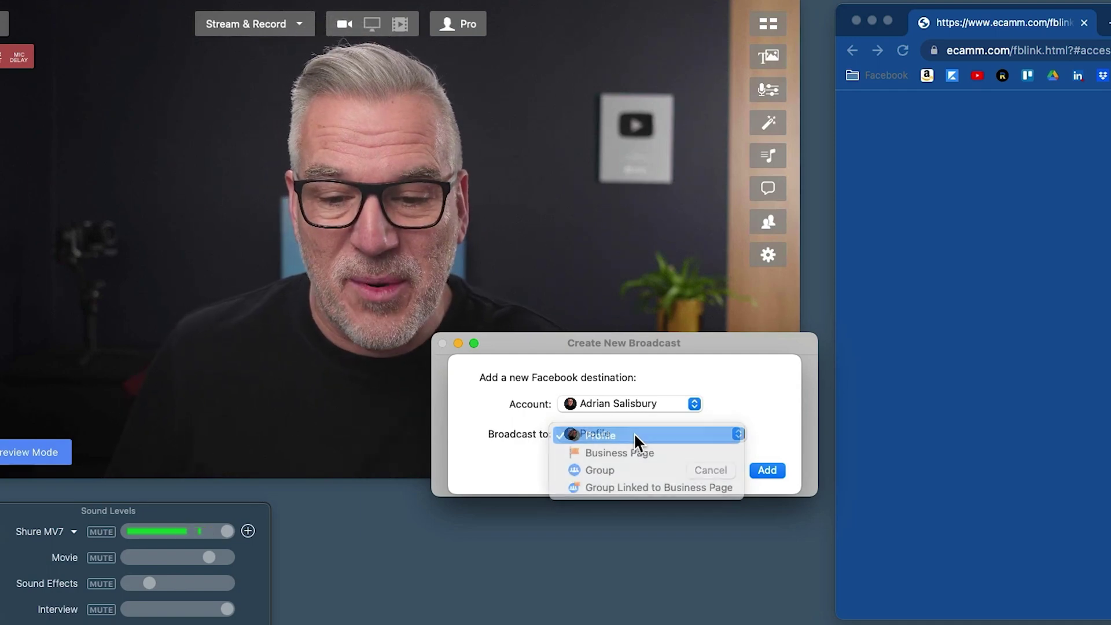
{"action": "left_click", "coordinate": [759, 469]}
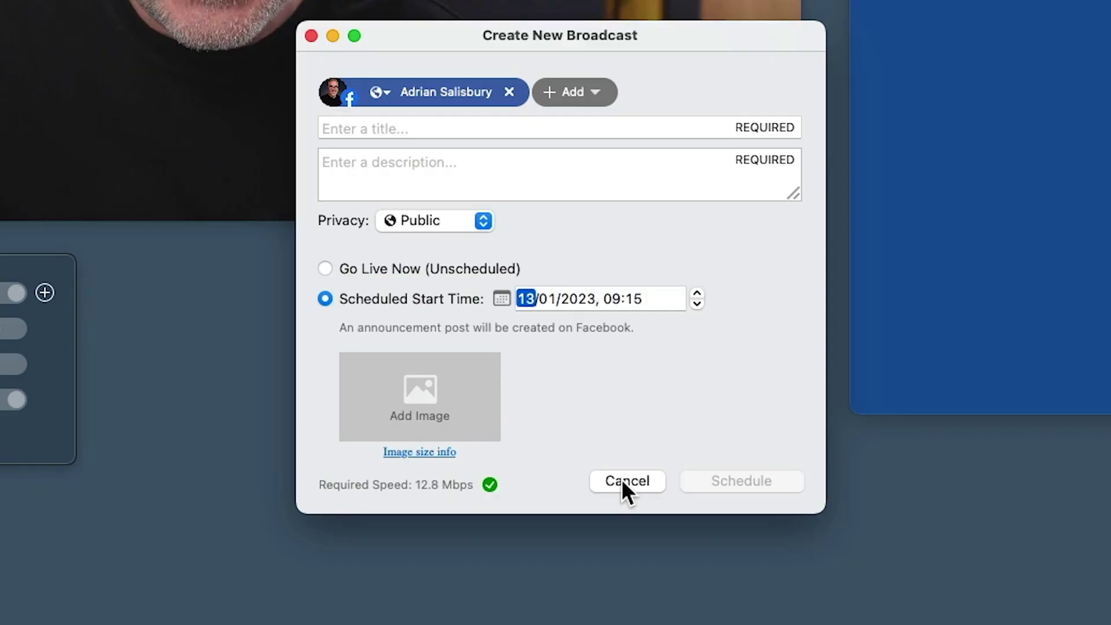
Cancel Create New Broadcast without scheduling and open the Ecamm Live Preferences.
{"action": "left_click", "coordinate": [621, 479]}
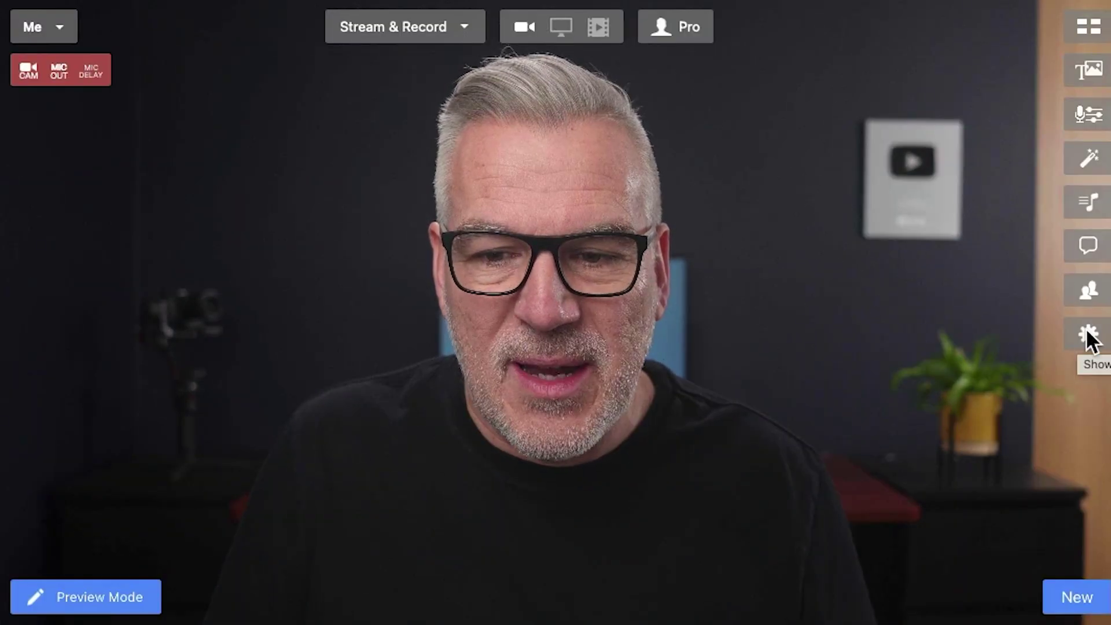
{"action": "left_click", "coordinate": [1086, 334]}
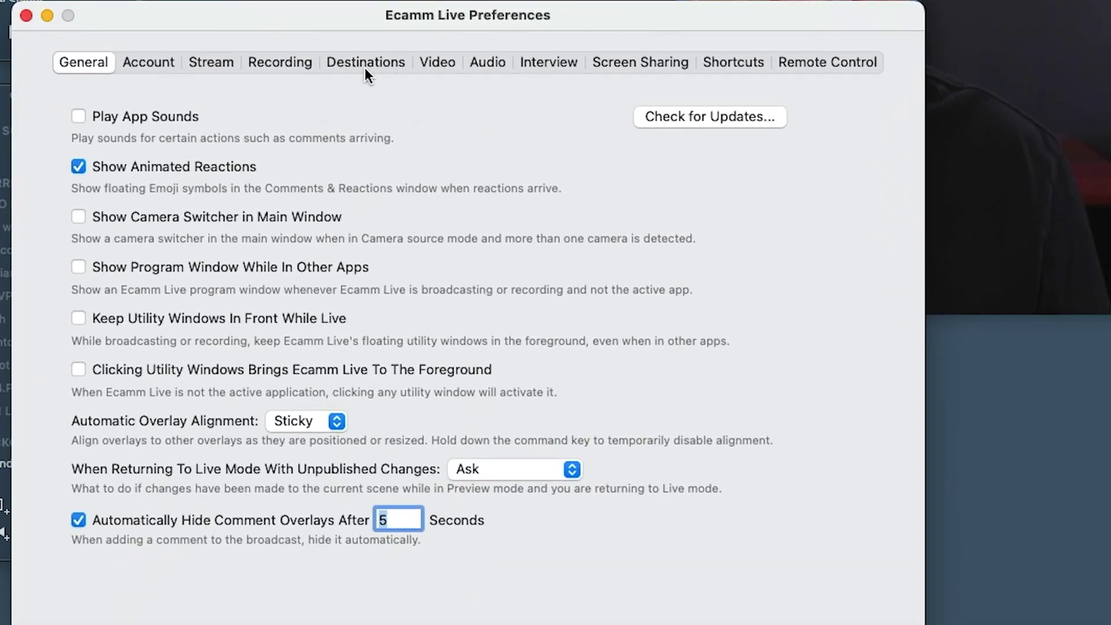
In Destinations preferences, add a Facebook destination that broadcasts to the Business Page.
{"action": "left_click", "coordinate": [365, 68]}
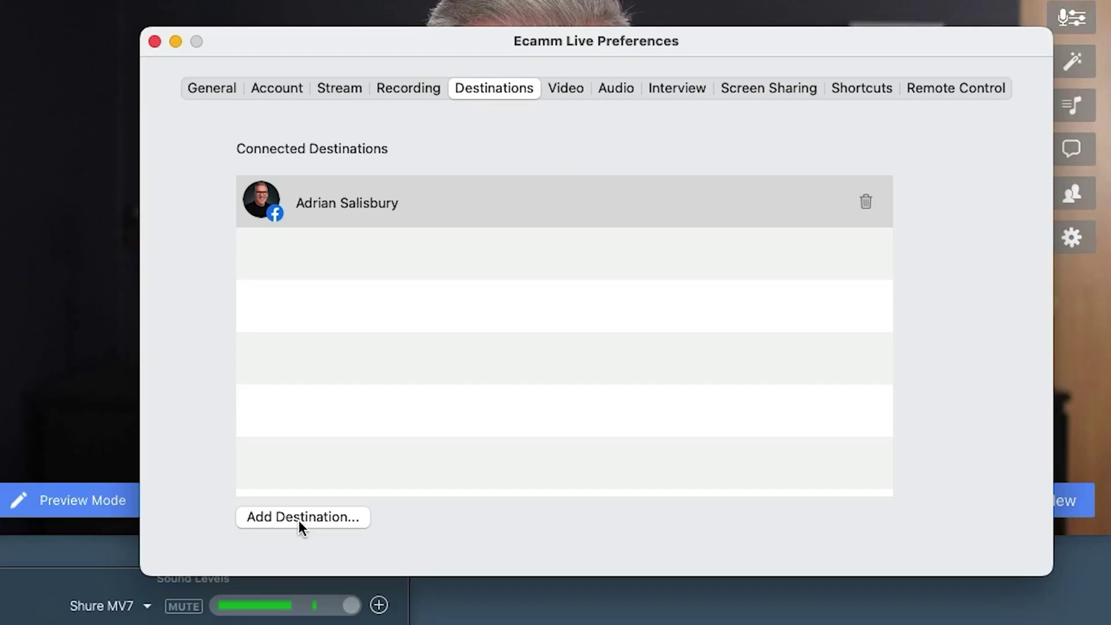
{"action": "left_click", "coordinate": [298, 517]}
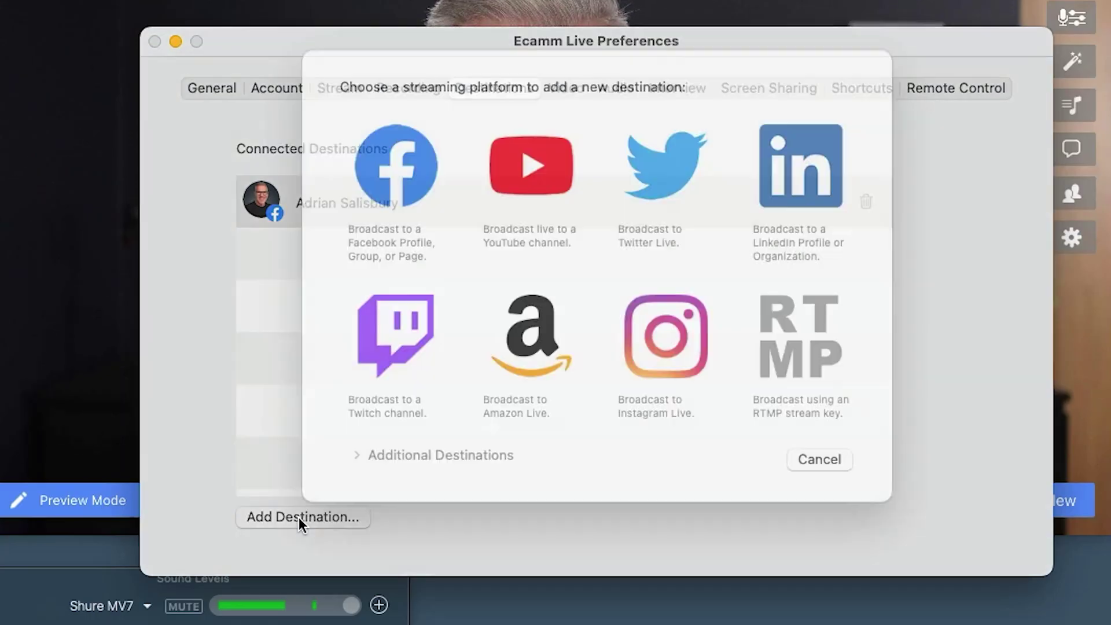
{"action": "left_click", "coordinate": [407, 198]}
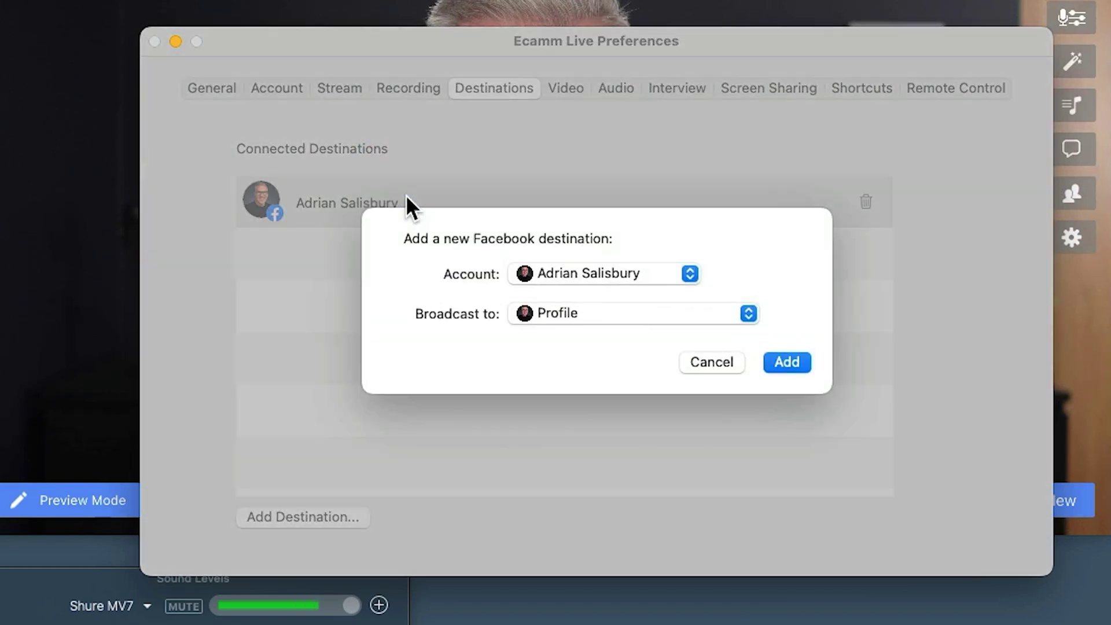
{"action": "left_click", "coordinate": [587, 313]}
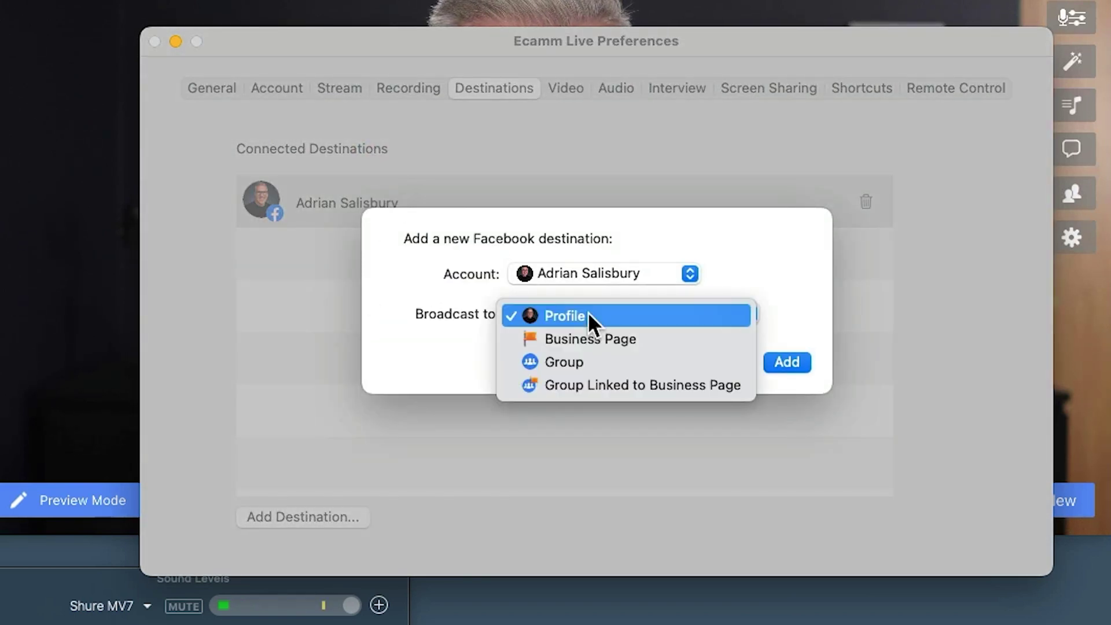
{"action": "left_click", "coordinate": [588, 340]}
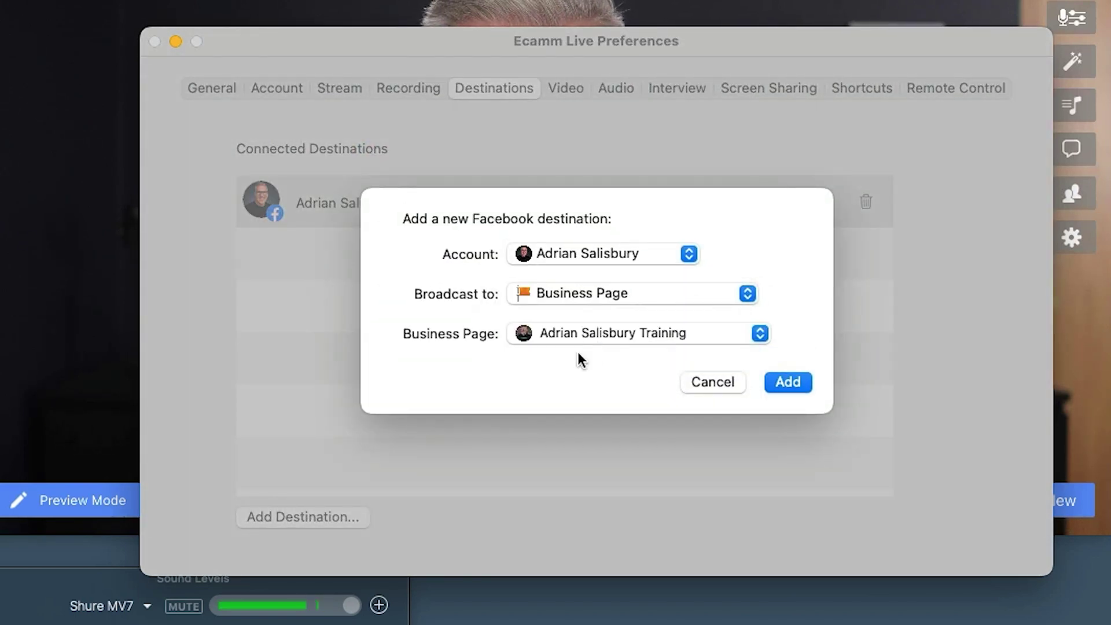
{"action": "left_click", "coordinate": [784, 383]}
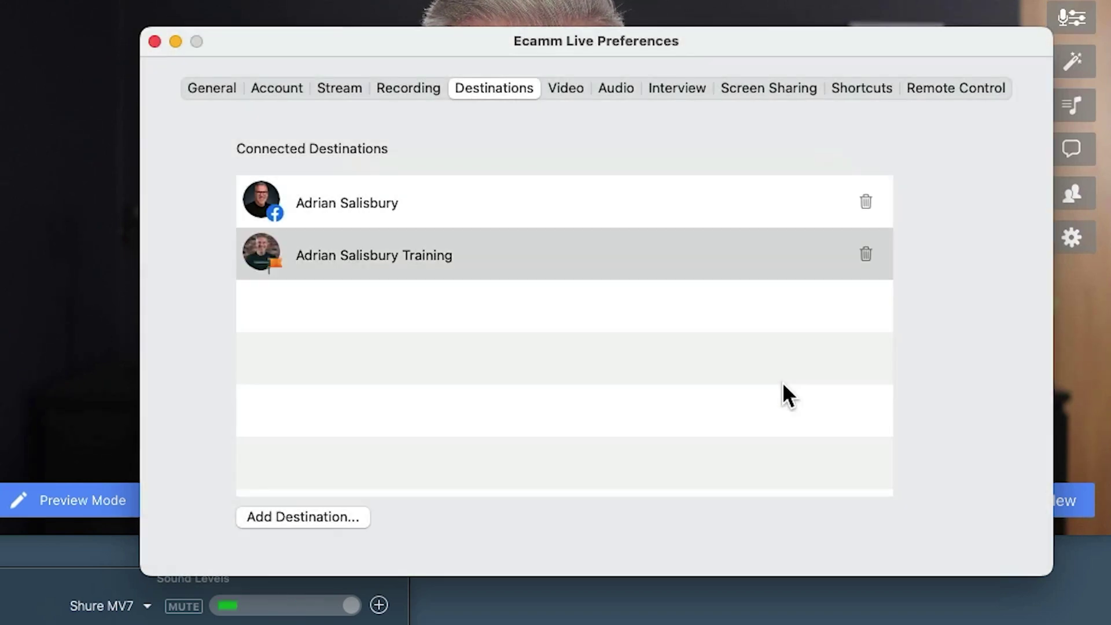
Add a Facebook destination set to broadcast to the Group Linked to Business Page.
{"action": "left_click", "coordinate": [318, 516]}
{"action": "left_click", "coordinate": [401, 201]}
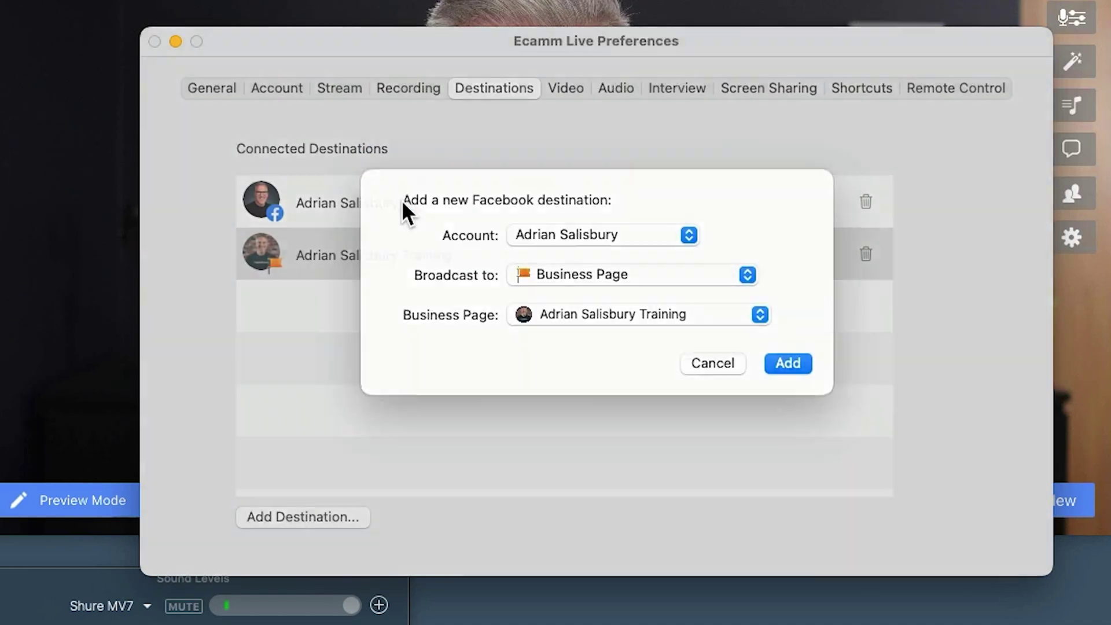
{"action": "left_click", "coordinate": [567, 292]}
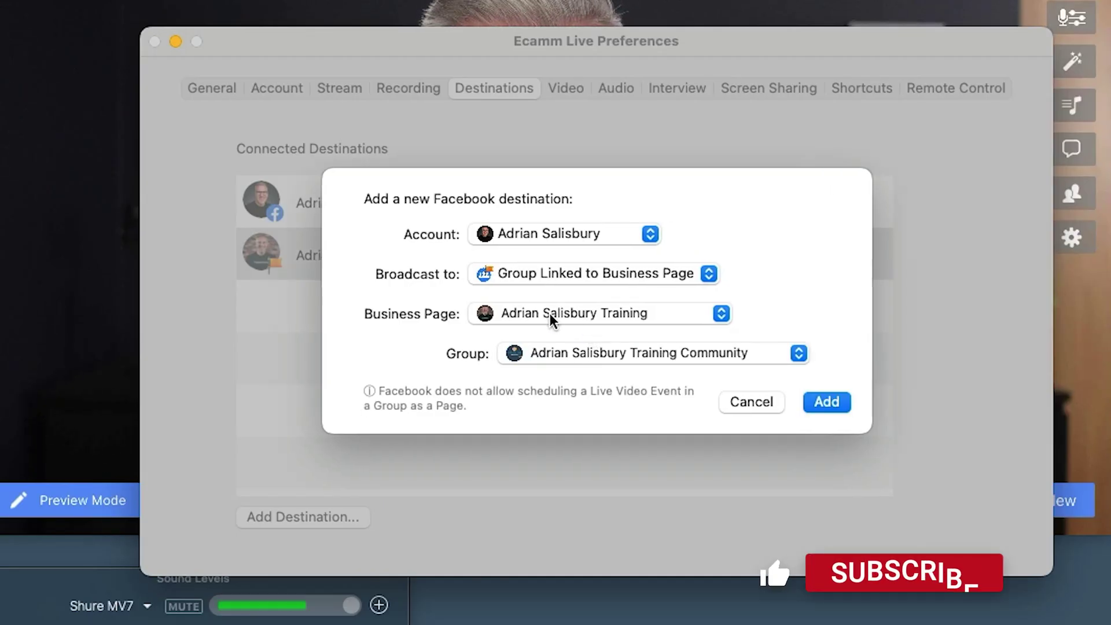
{"action": "left_click", "coordinate": [827, 402]}
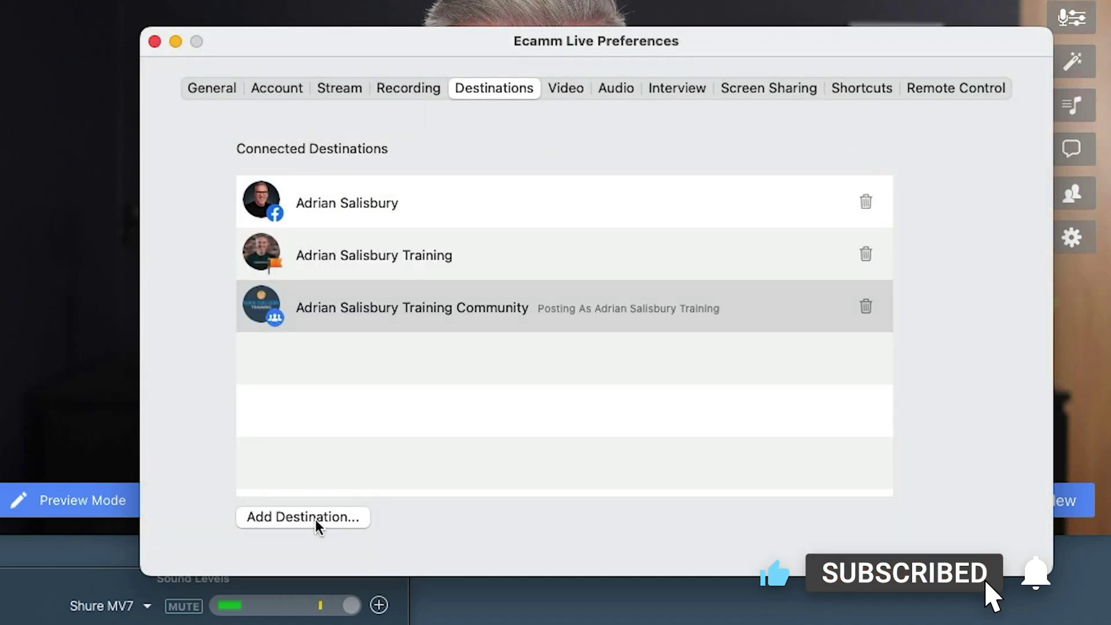
{"action": "left_click", "coordinate": [315, 519]}
Add the 'Pro Video Academy - members lounge' group destination, posting as the training business page.
{"action": "left_click", "coordinate": [391, 186]}
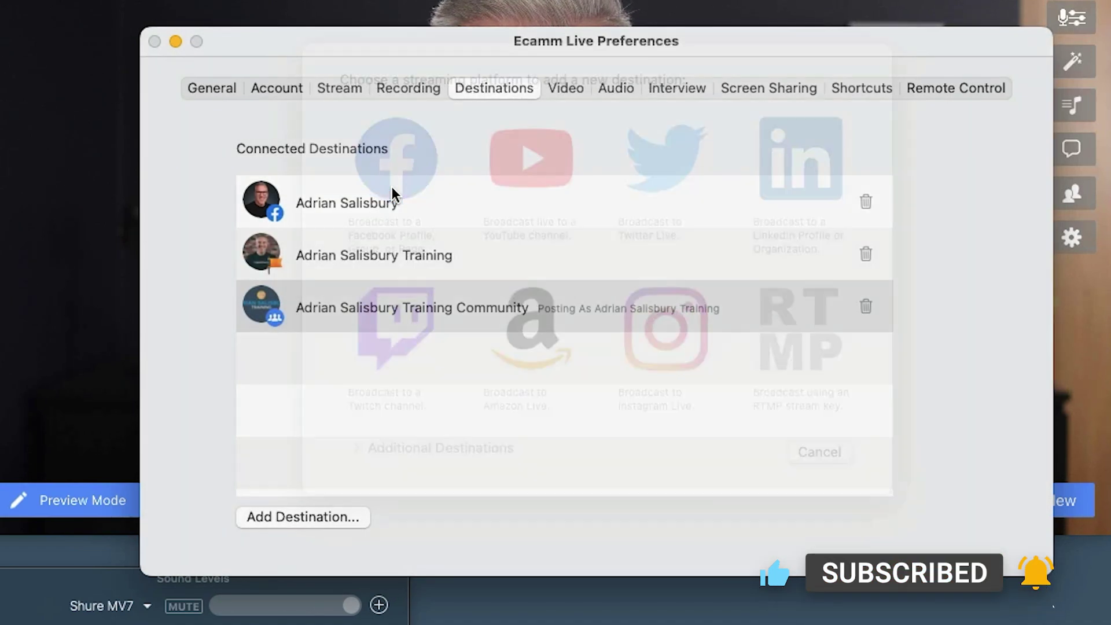
{"action": "left_click", "coordinate": [561, 310]}
{"action": "left_click", "coordinate": [563, 310]}
{"action": "left_click", "coordinate": [559, 350]}
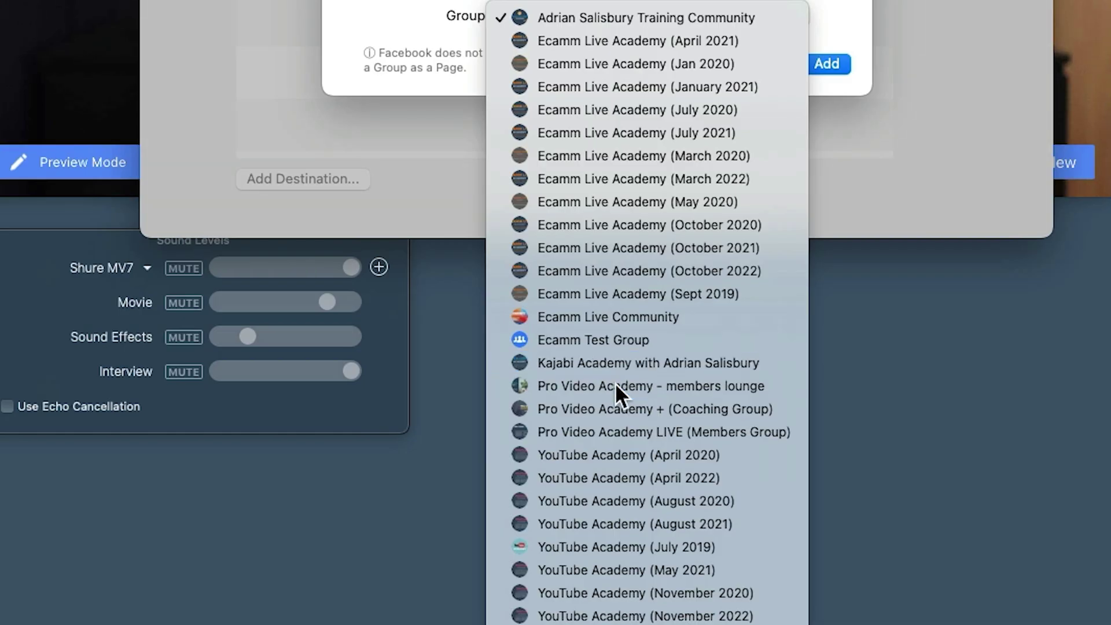
{"action": "left_click", "coordinate": [614, 384]}
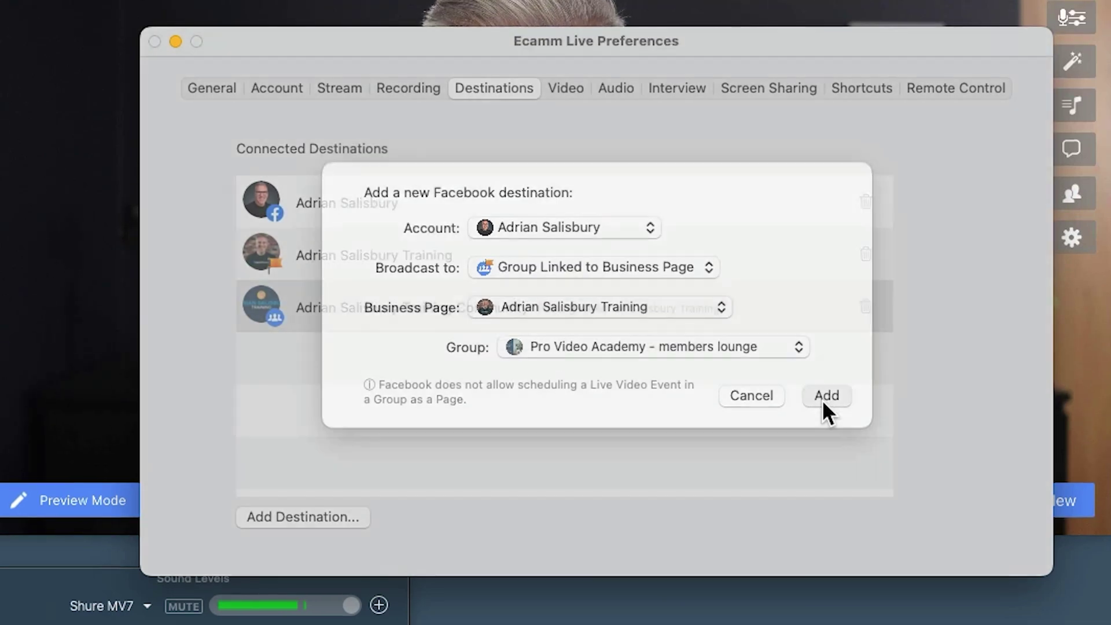
{"action": "left_click", "coordinate": [821, 401]}
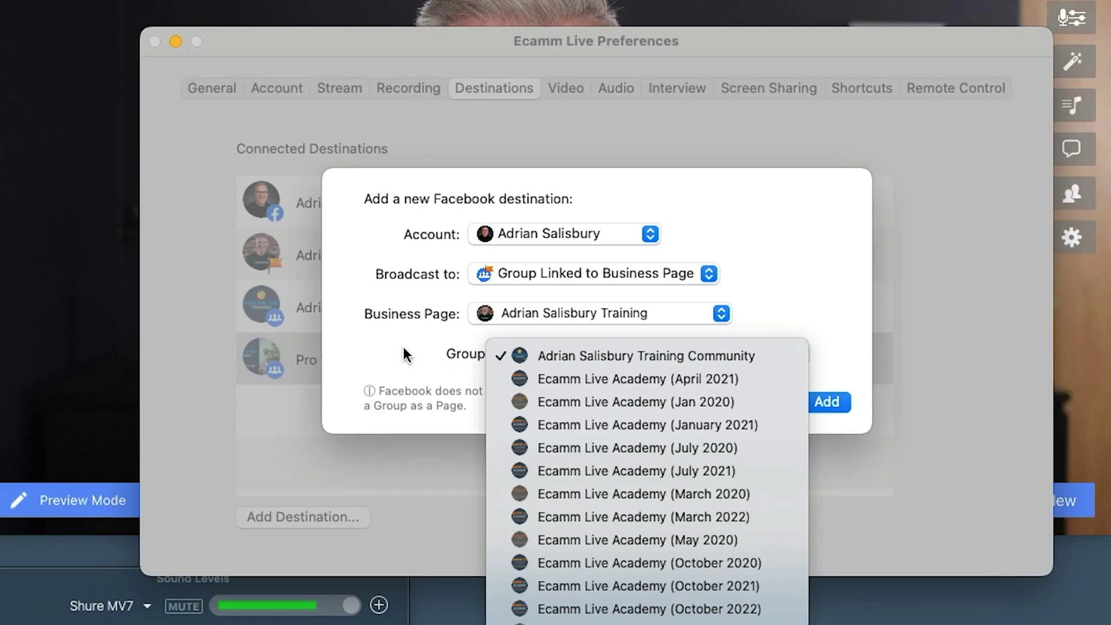
{"action": "left_click", "coordinate": [392, 345]}
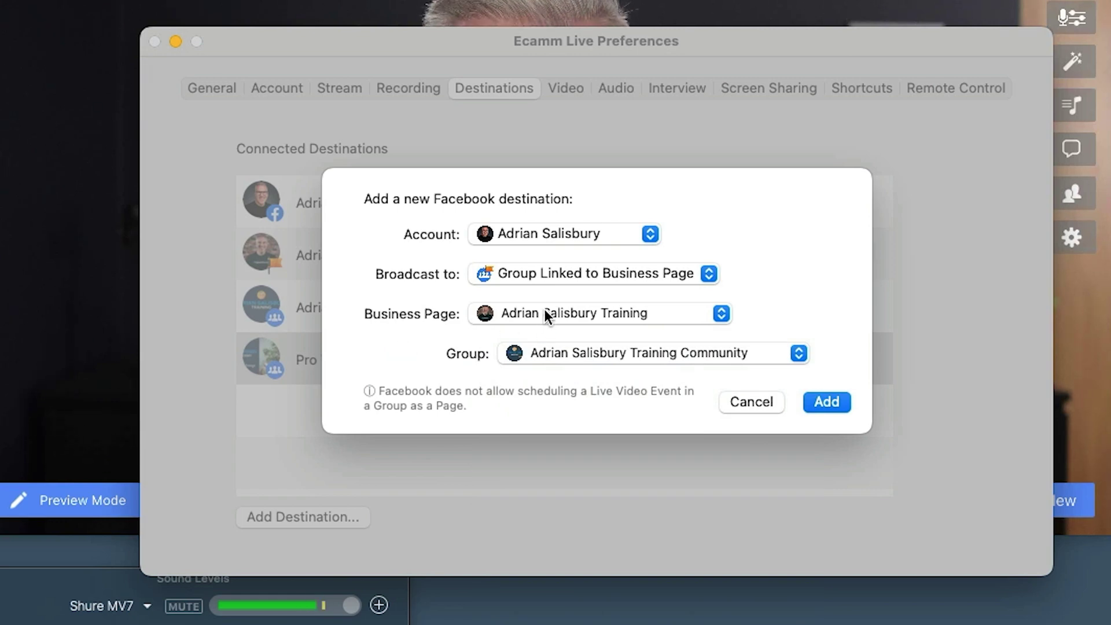
Switch Broadcast to Group, browse the available groups, then cancel the new Facebook destination.
{"action": "left_click", "coordinate": [529, 273]}
{"action": "left_click", "coordinate": [519, 249]}
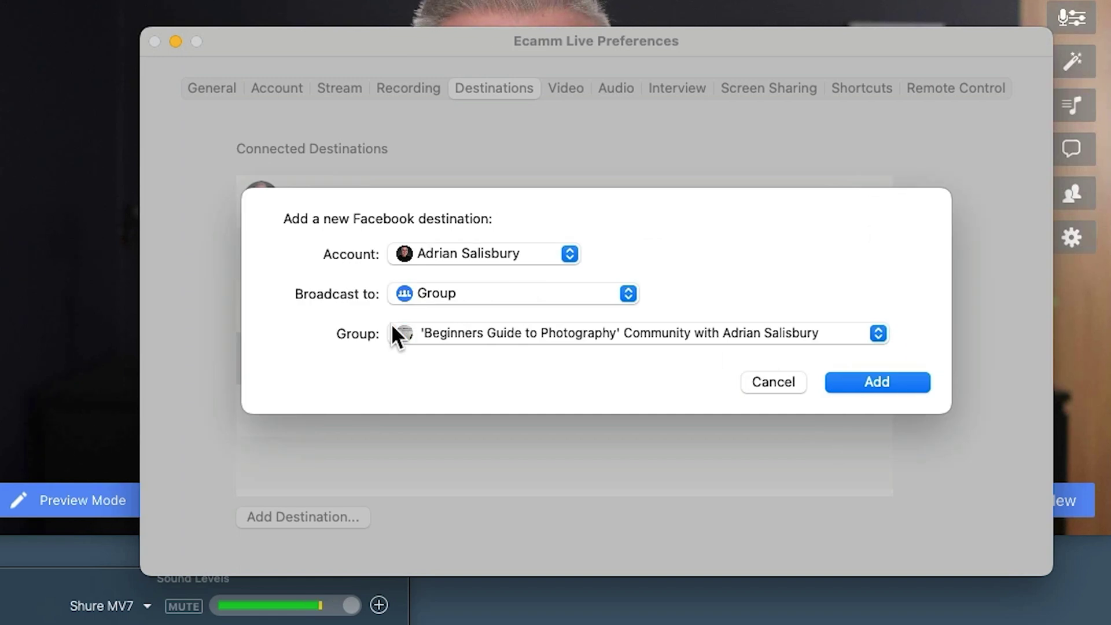
{"action": "left_click", "coordinate": [490, 329]}
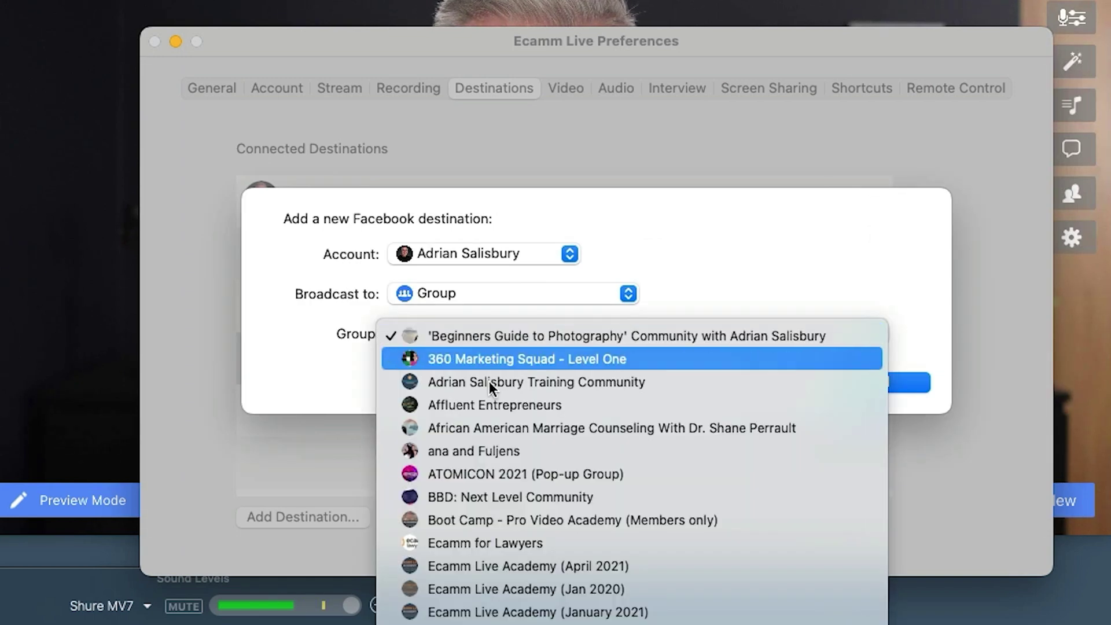
{"action": "scroll", "coordinate": [488, 380], "scroll_direction": "down", "scroll_amount": 10}
{"action": "scroll", "coordinate": [630, 313], "scroll_direction": "up", "scroll_amount": 8}
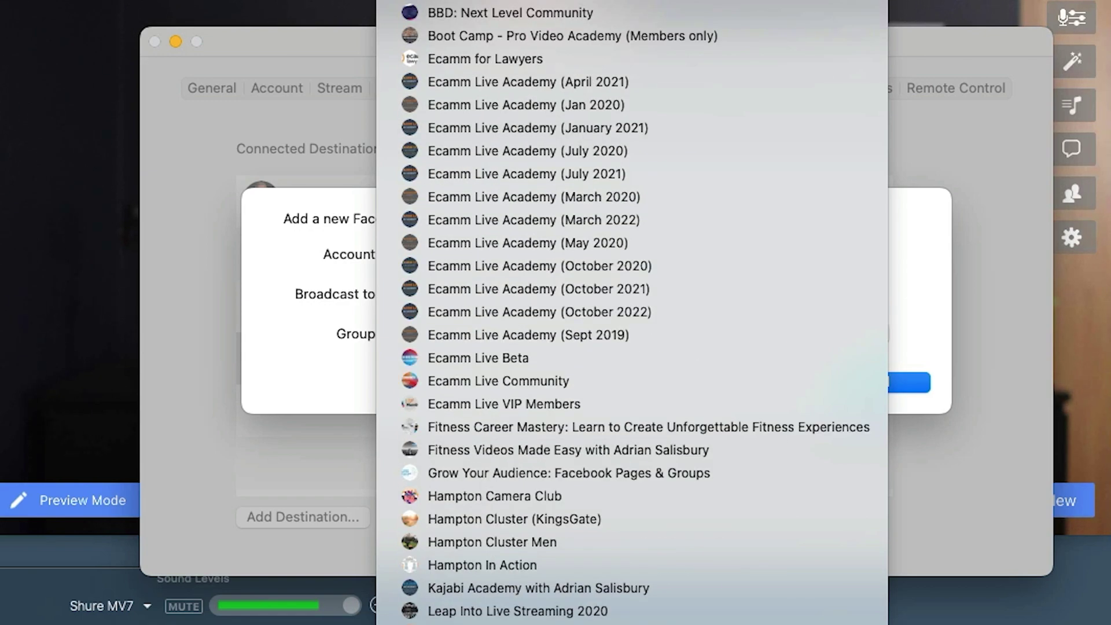
{"action": "left_click", "coordinate": [301, 457]}
{"action": "left_click", "coordinate": [764, 382]}
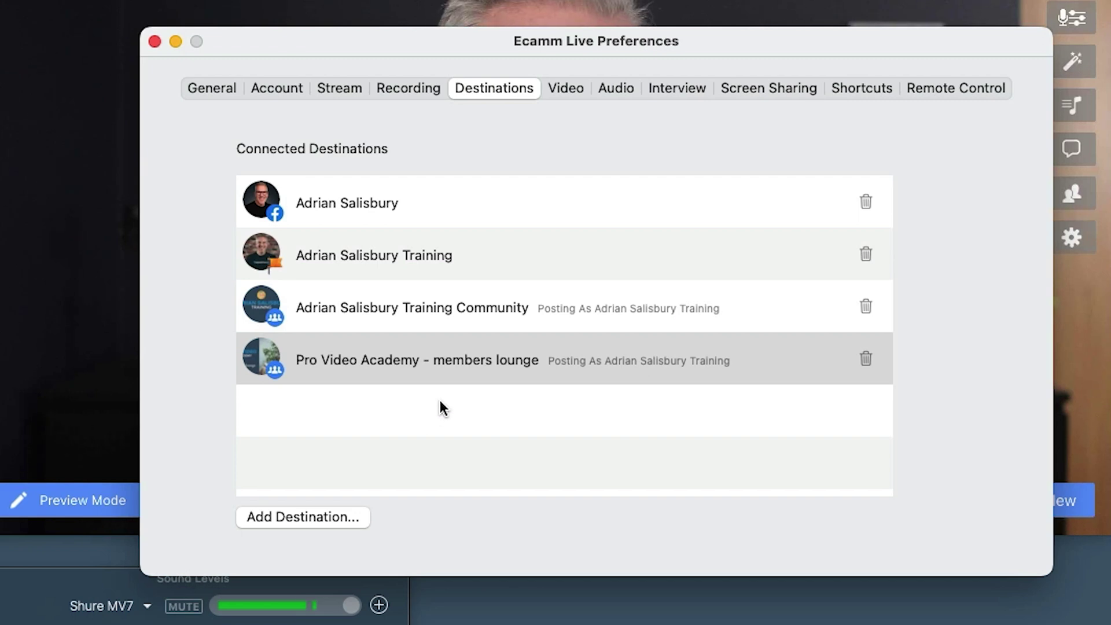
Add a YouTube destination by authorising the Google brand account in Chrome for Ecamm Live.
{"action": "left_click", "coordinate": [318, 516]}
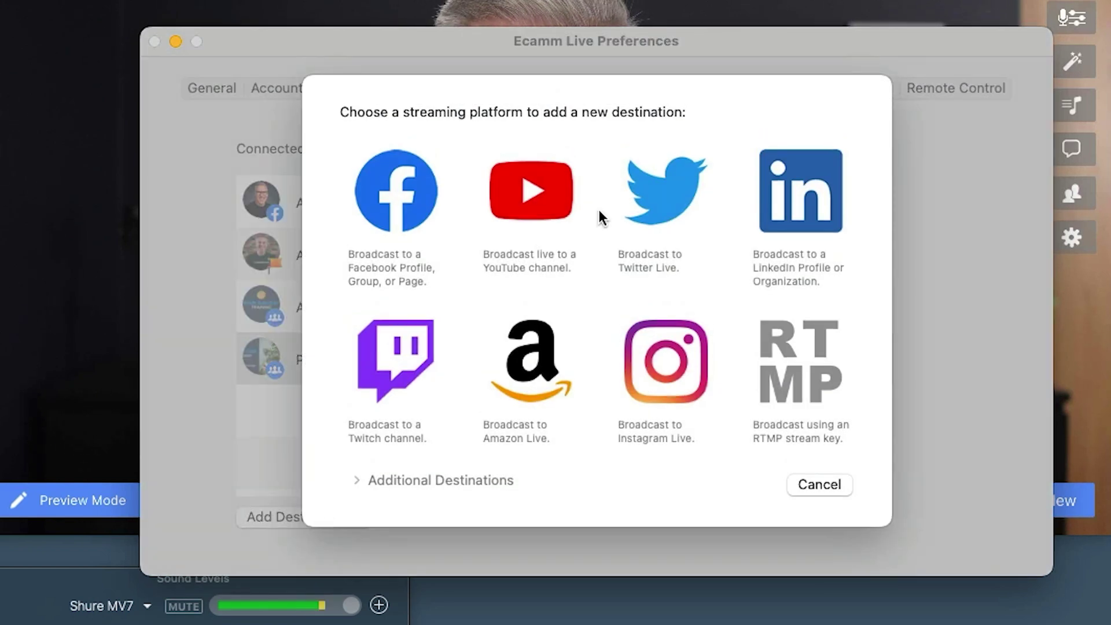
{"action": "left_click", "coordinate": [544, 201]}
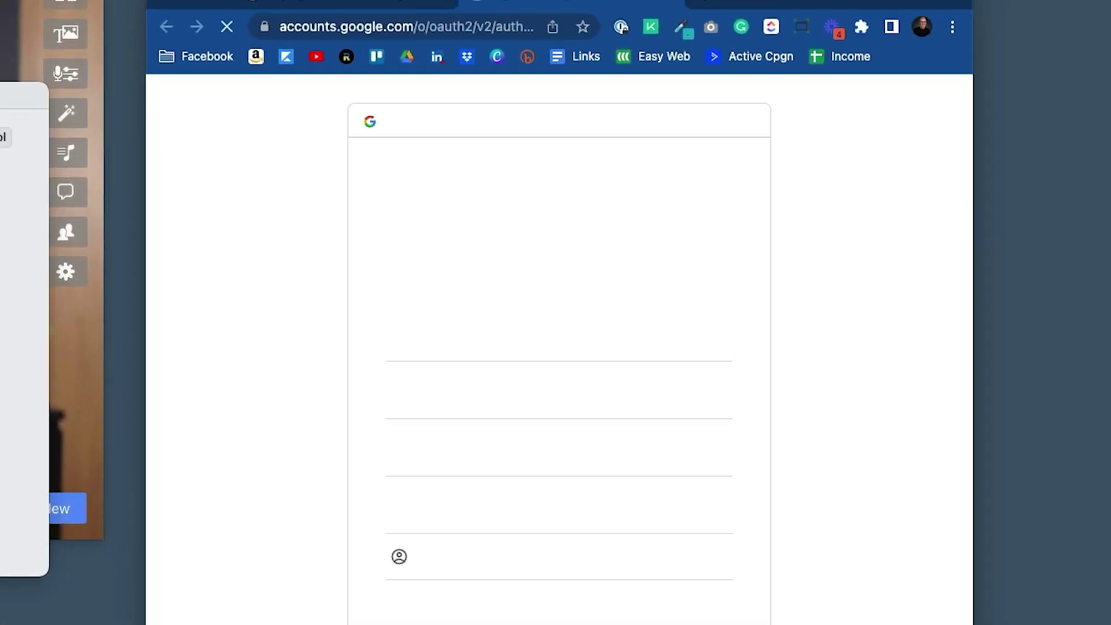
{"action": "left_click", "coordinate": [448, 334]}
{"action": "left_click", "coordinate": [451, 528]}
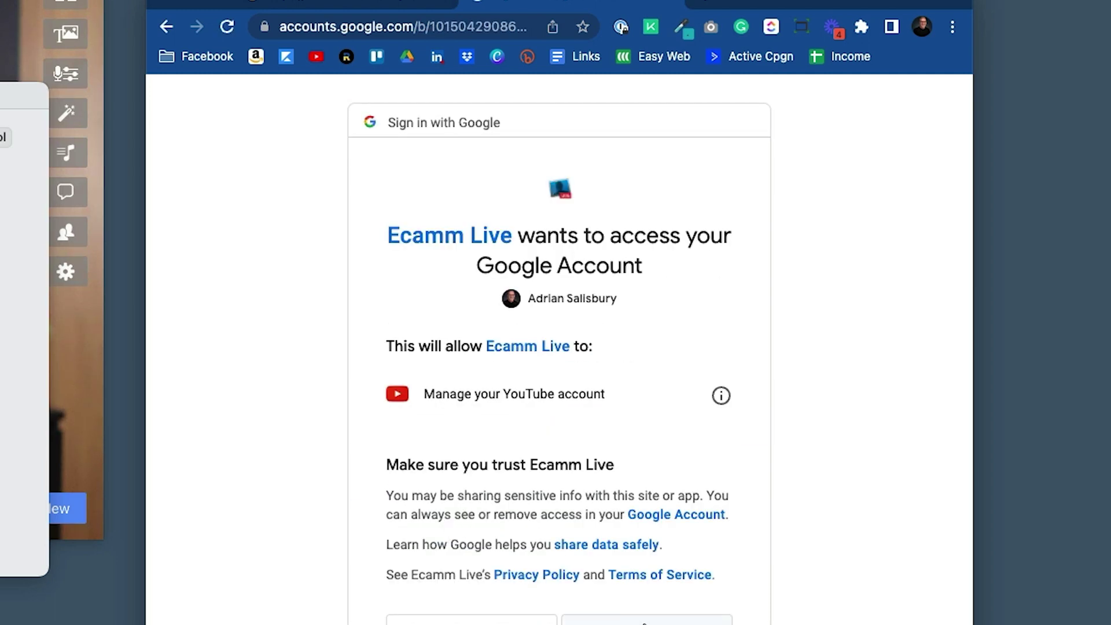
{"action": "left_click", "coordinate": [646, 620]}
{"action": "left_click", "coordinate": [715, 190]}
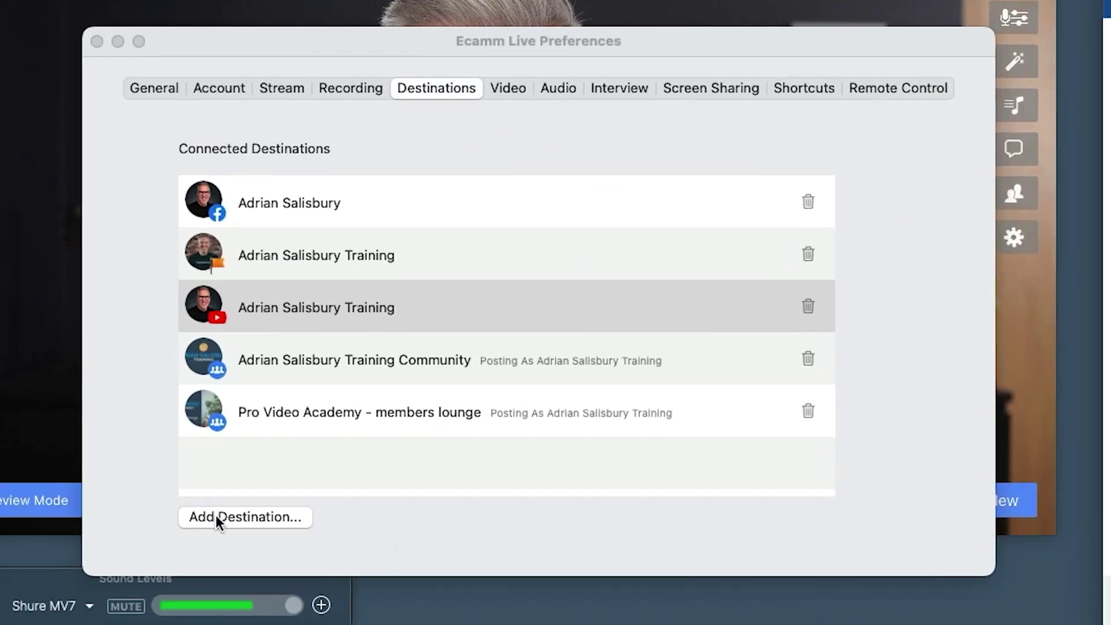
Add a Twitter destination by signing in with the saved account and authorising Ecamm Live.
{"action": "left_click", "coordinate": [216, 516]}
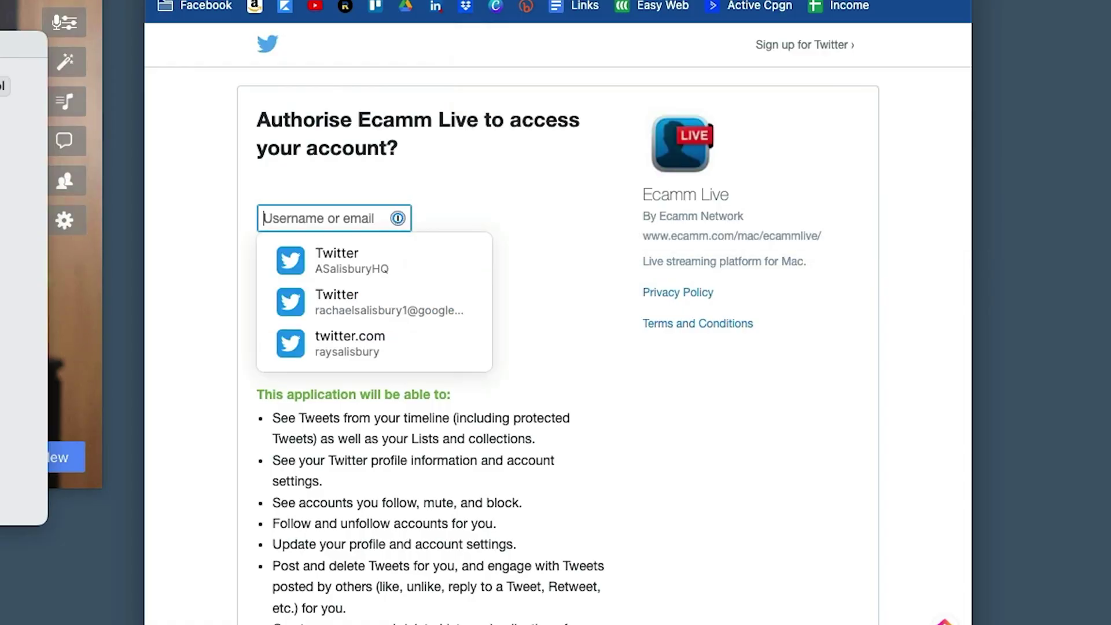
{"action": "left_click", "coordinate": [355, 265]}
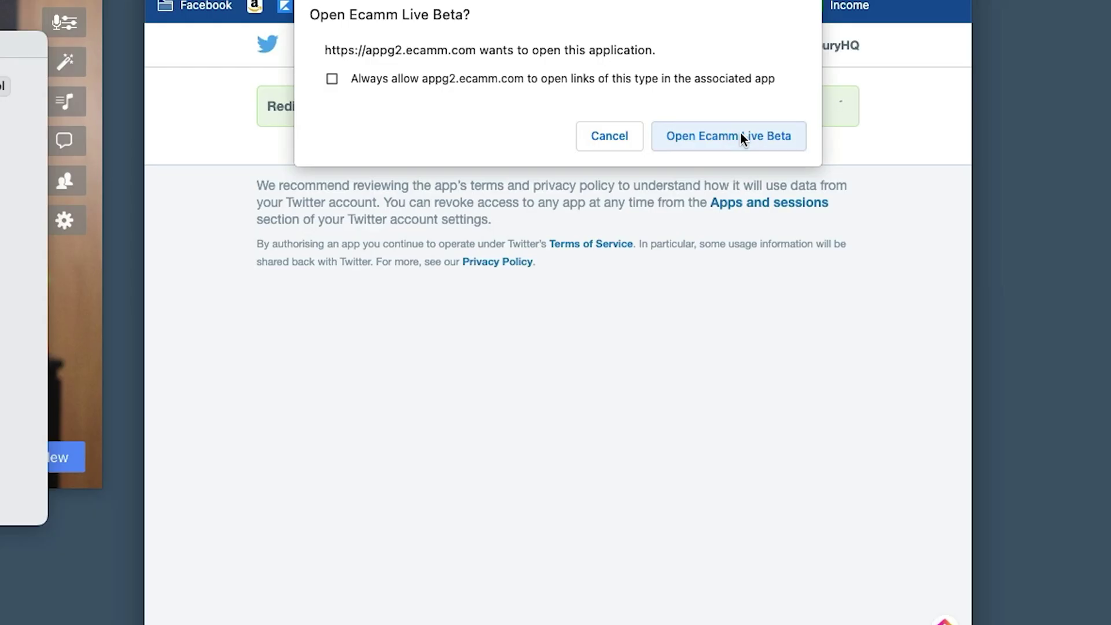
{"action": "left_click", "coordinate": [744, 135]}
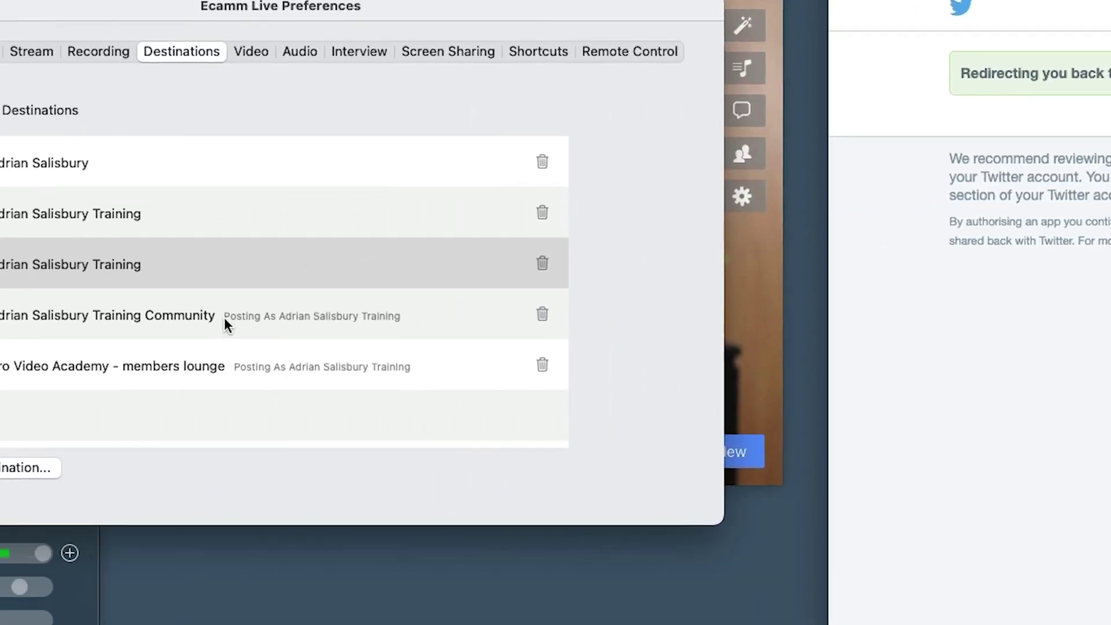
Add a LinkedIn My Profile destination using the West Europe ingest server.
{"action": "left_click", "coordinate": [29, 467]}
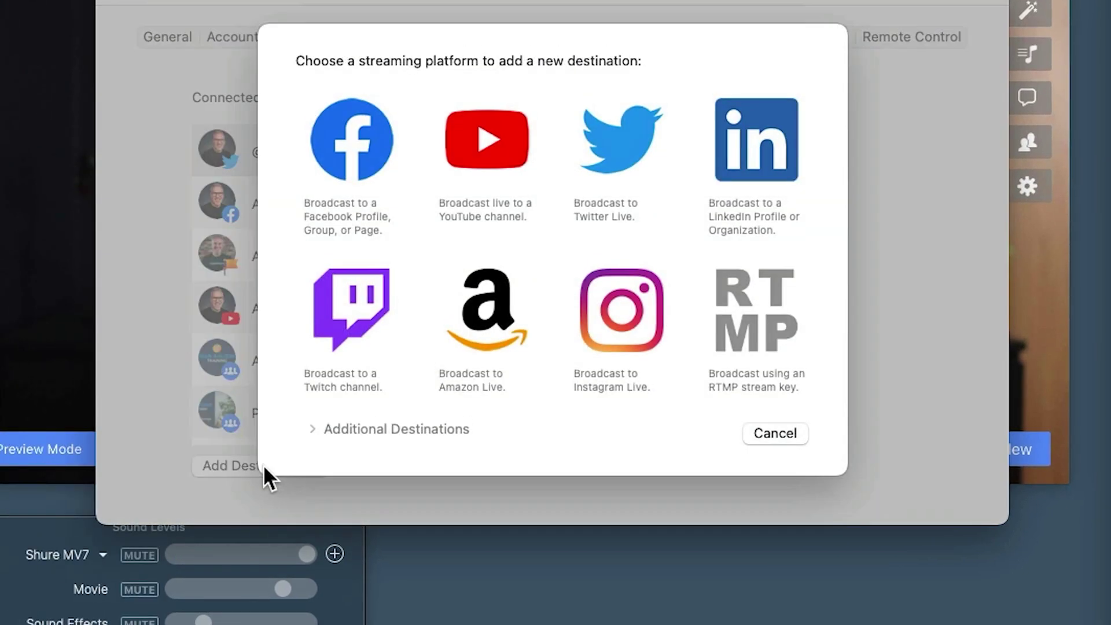
{"action": "left_click", "coordinate": [751, 144]}
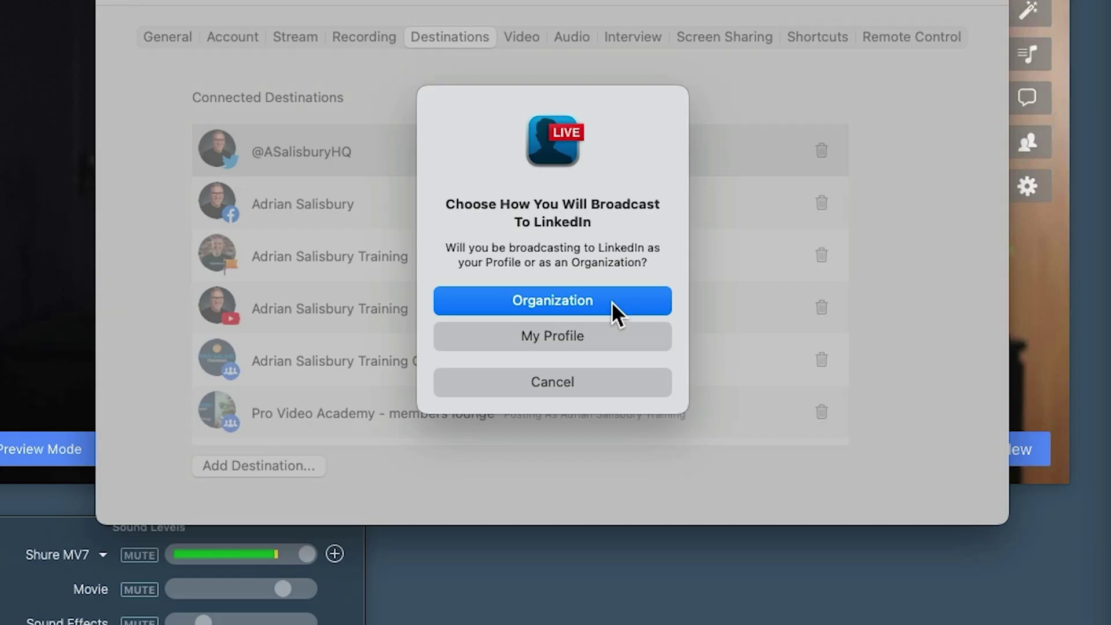
{"action": "left_click", "coordinate": [562, 334]}
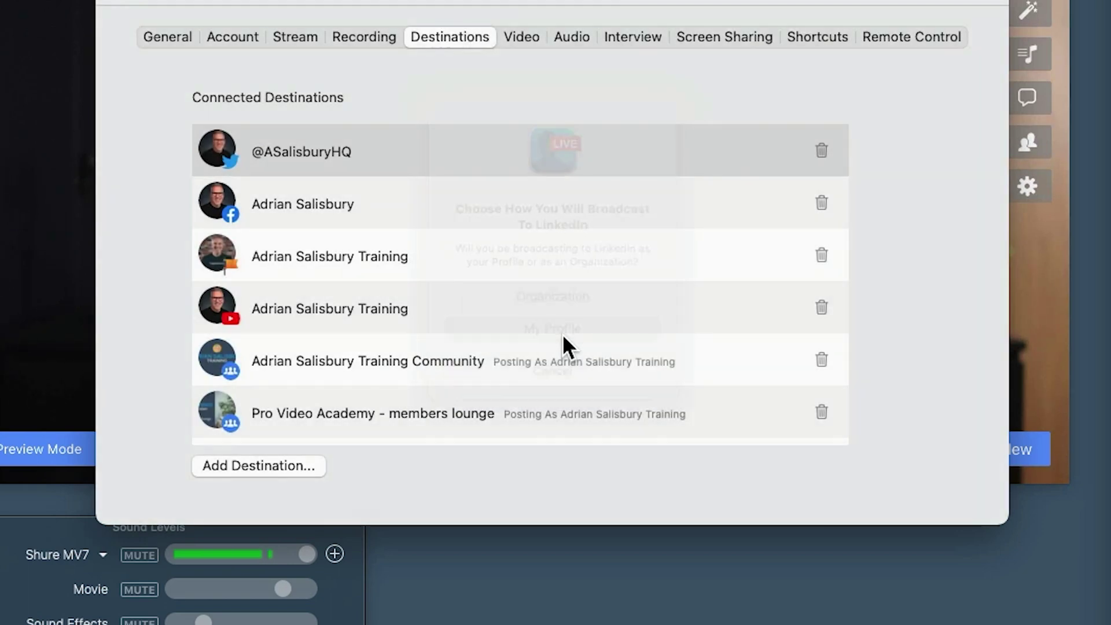
{"action": "left_click", "coordinate": [518, 279]}
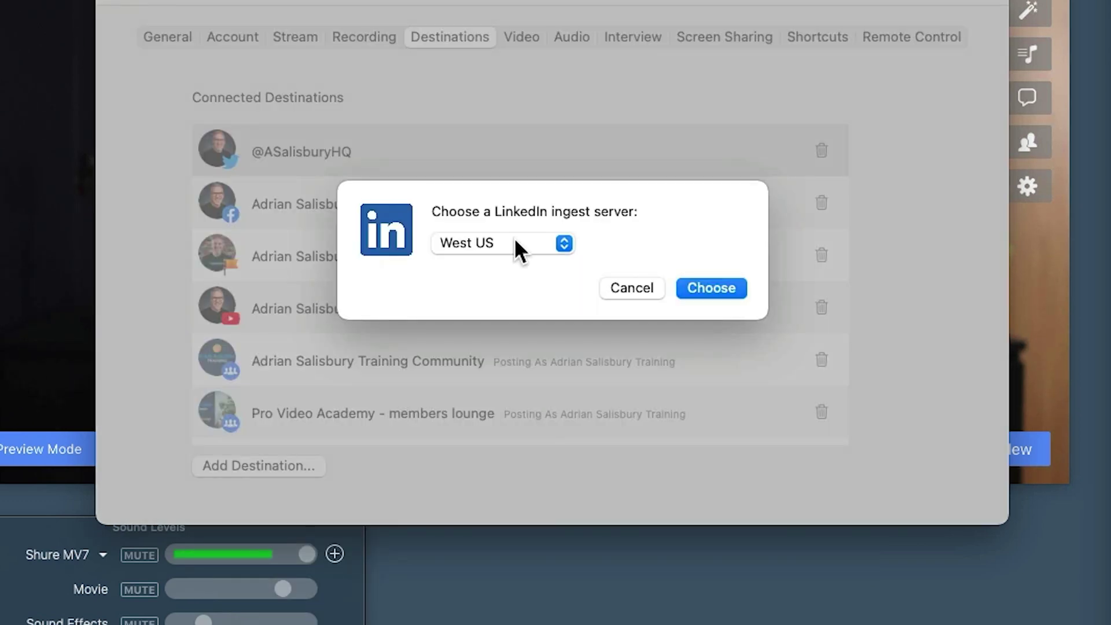
{"action": "left_click", "coordinate": [513, 243]}
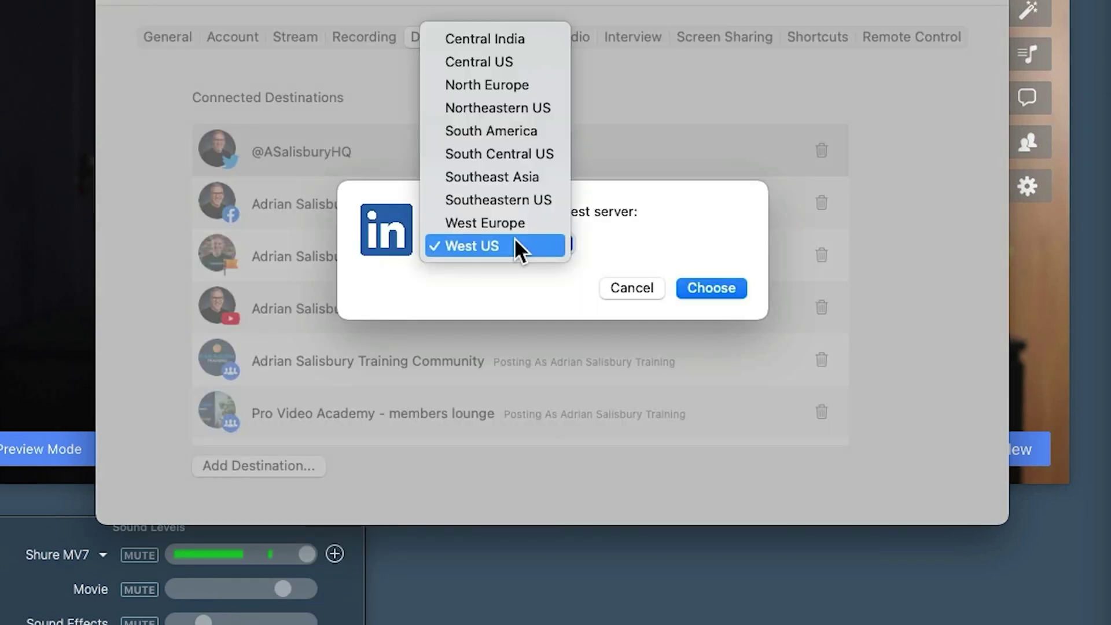
{"action": "left_click", "coordinate": [512, 224]}
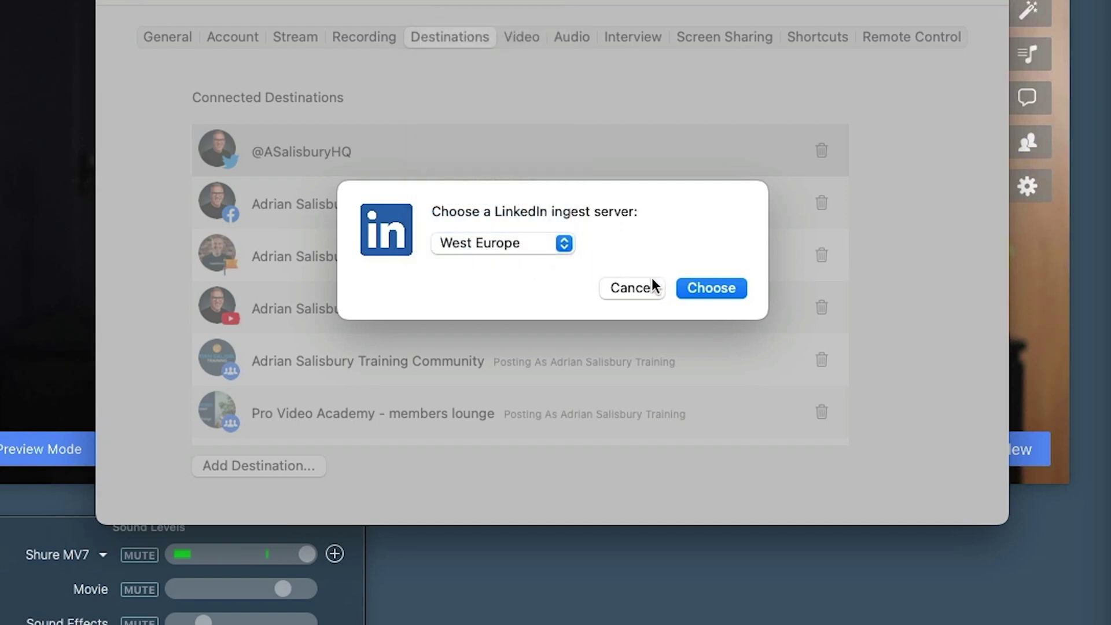
{"action": "left_click", "coordinate": [705, 289]}
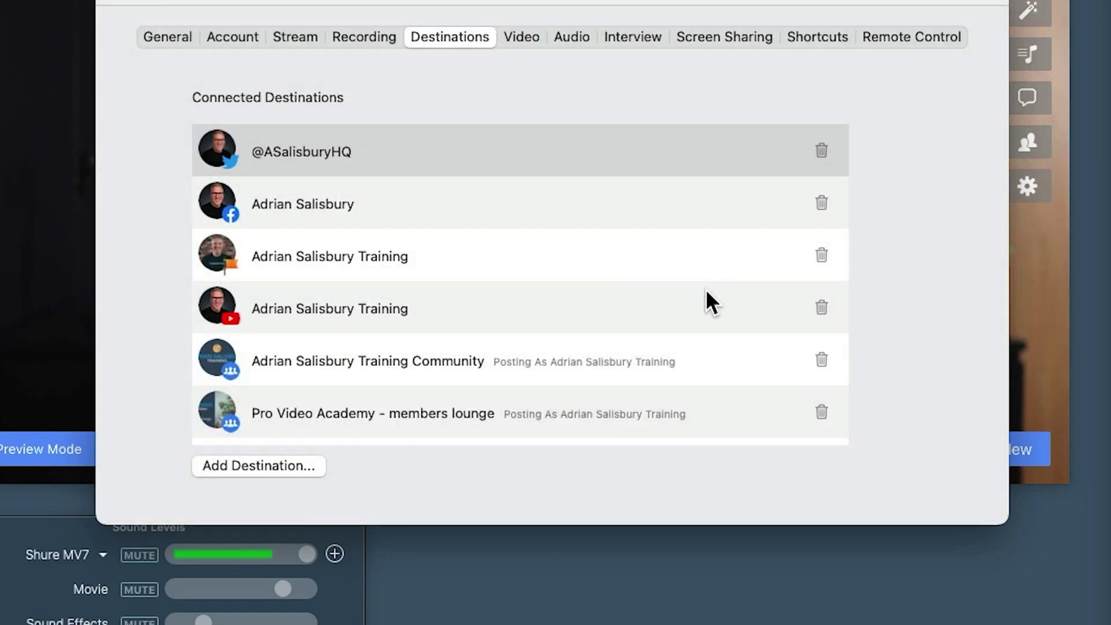
Cancel the Amazon Live destination, then open the Instagram Live setup and its streaming help.
{"action": "left_click", "coordinate": [258, 467]}
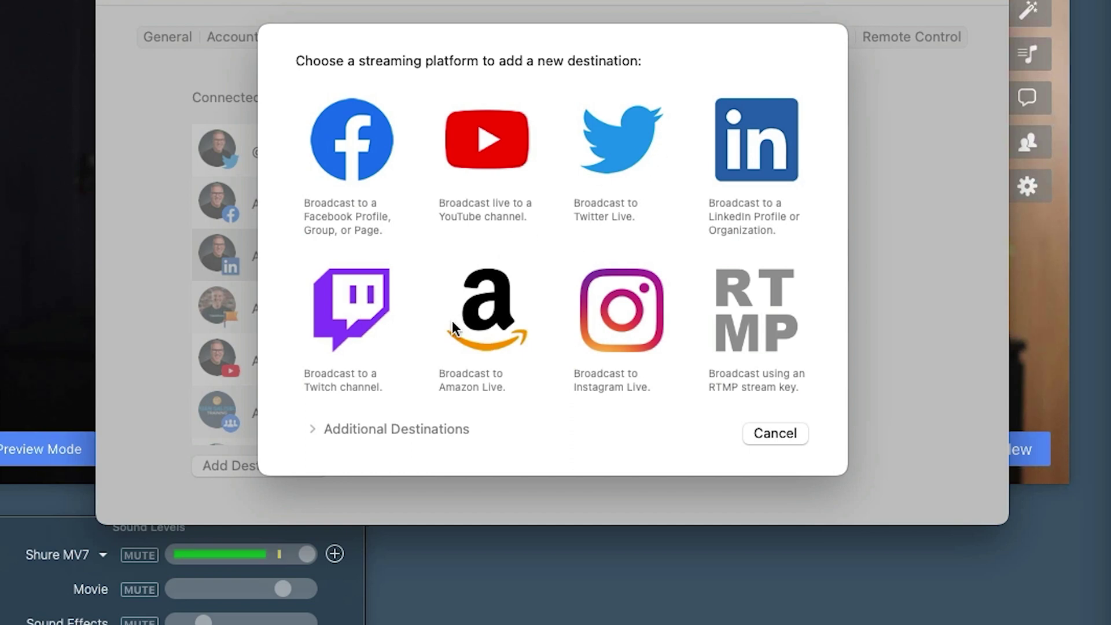
{"action": "left_click", "coordinate": [486, 312]}
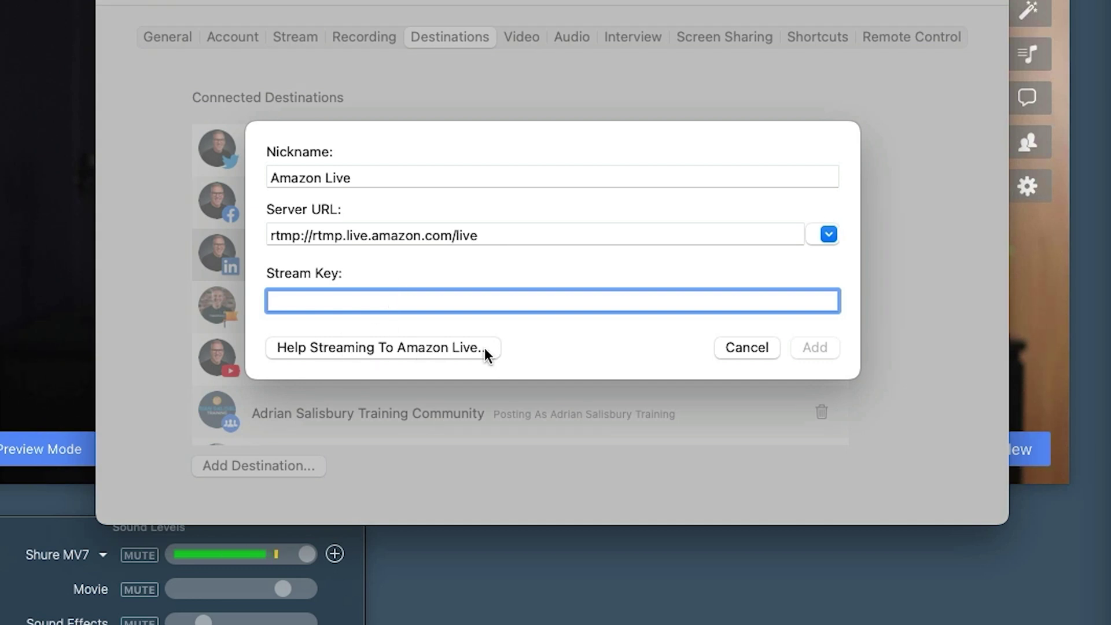
{"action": "left_click", "coordinate": [745, 345]}
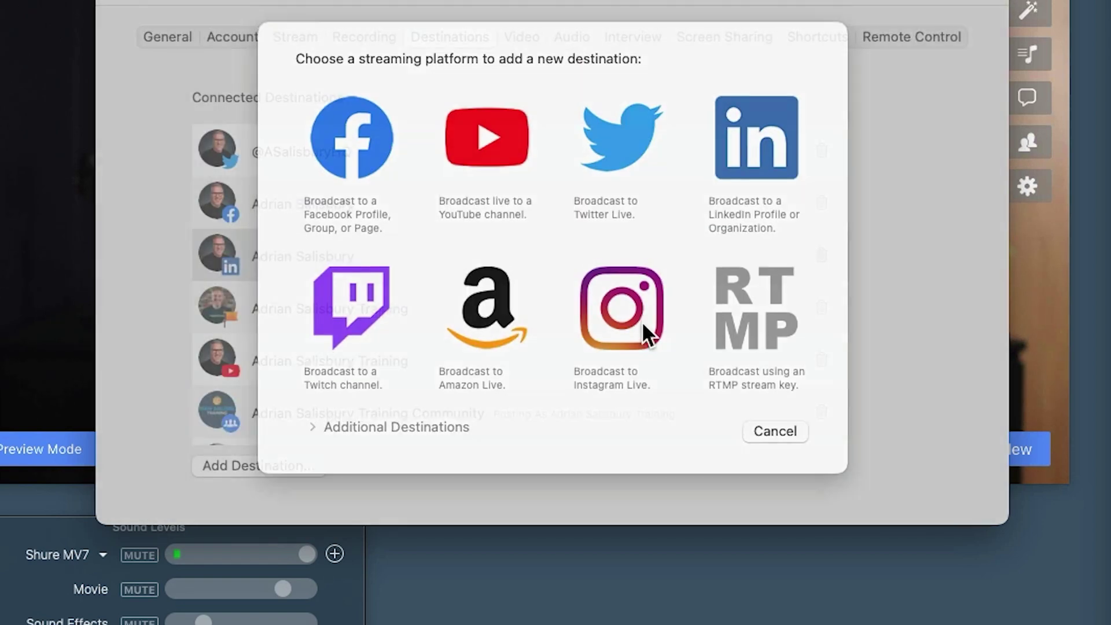
{"action": "left_click", "coordinate": [641, 321]}
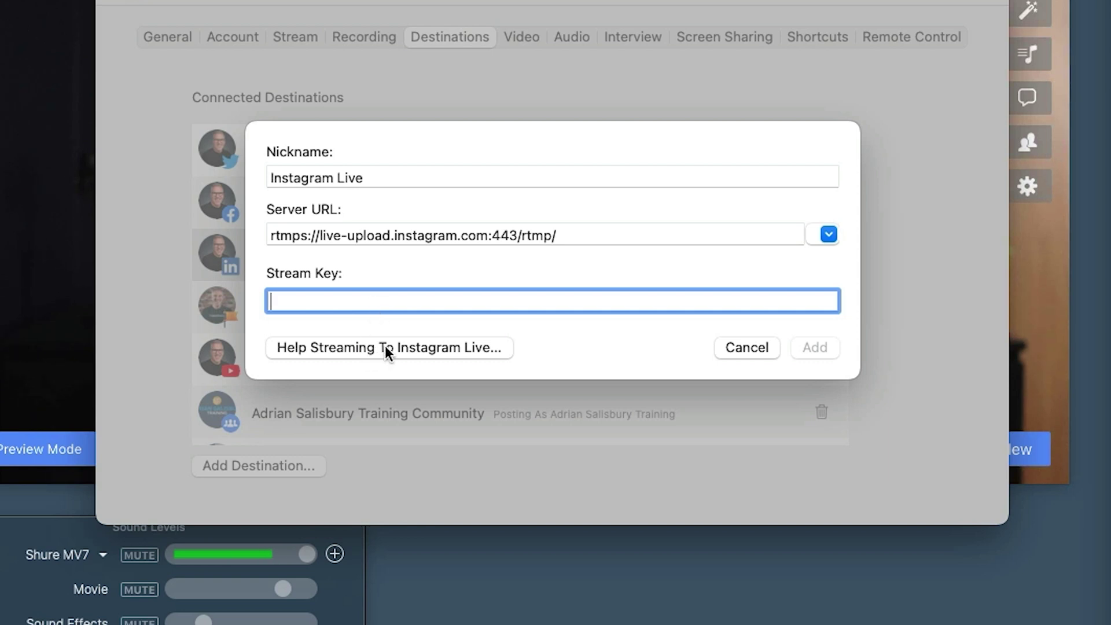
{"action": "left_click", "coordinate": [464, 348]}
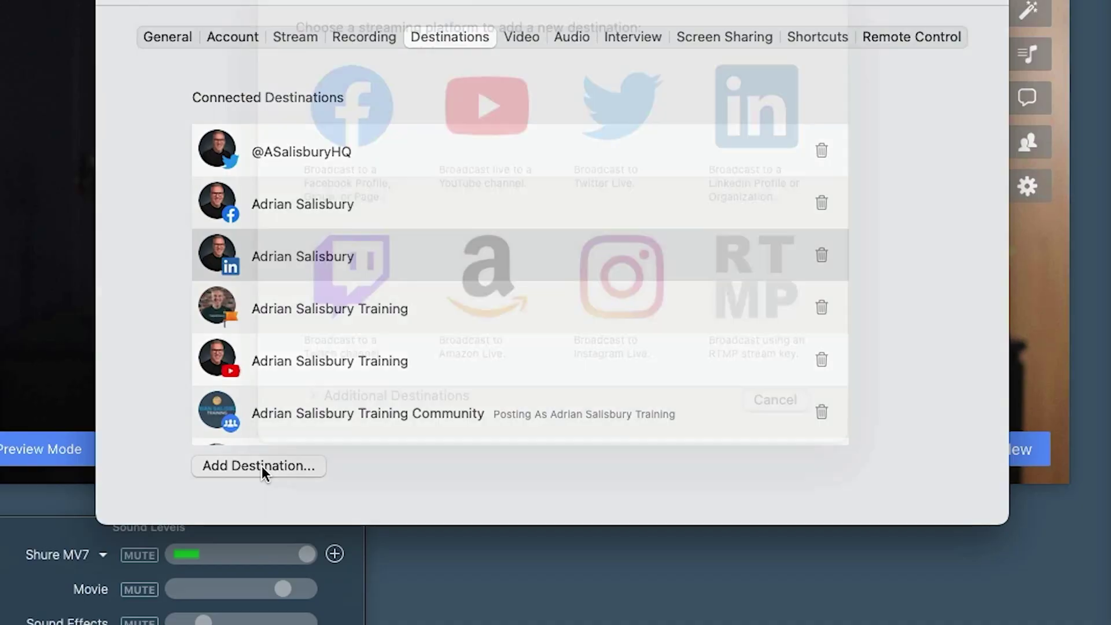
Add a custom RTMP destination to get the empty nickname, server URL and stream key form.
{"action": "left_click", "coordinate": [261, 467]}
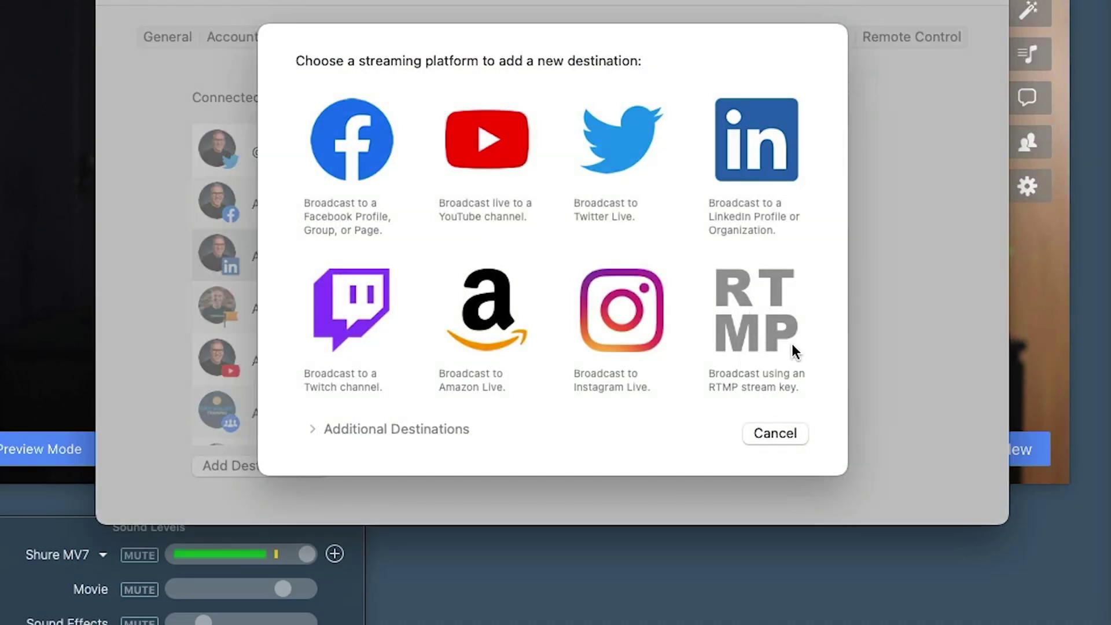
{"action": "left_click", "coordinate": [744, 342]}
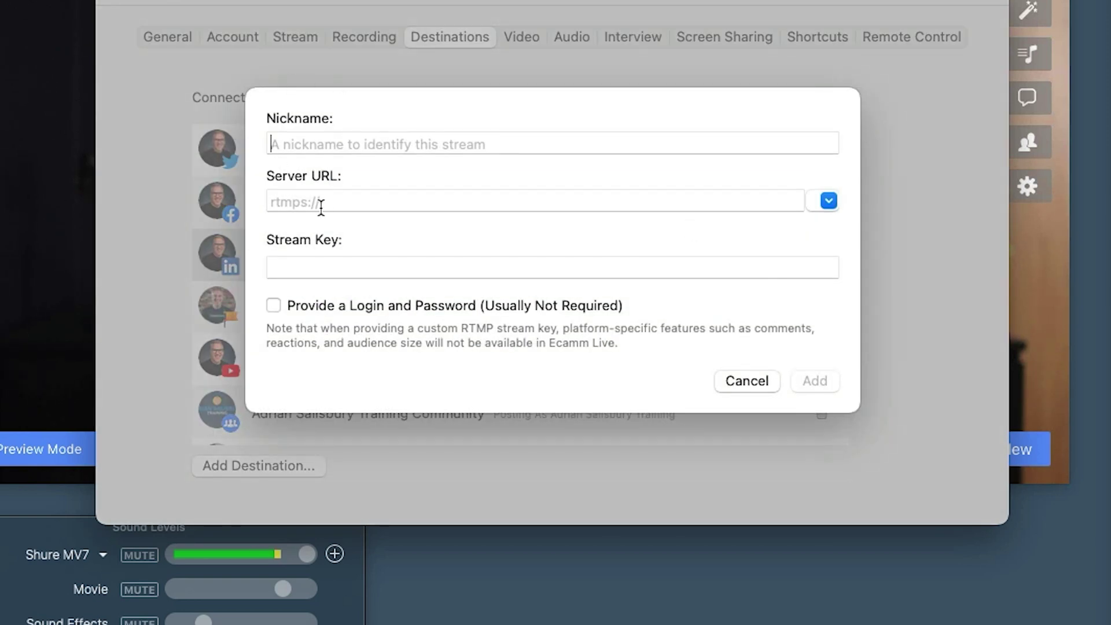